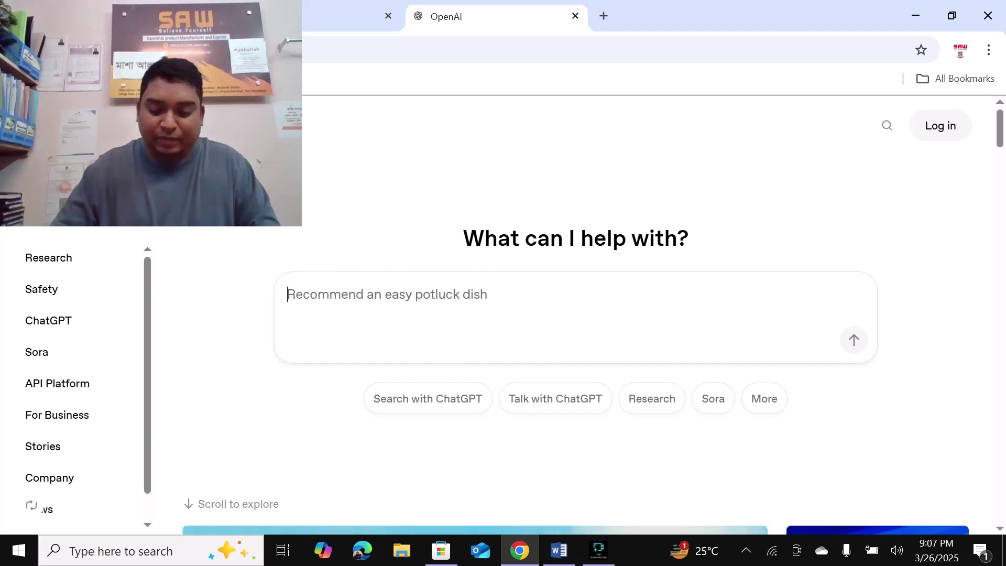
# Begin the chat prompt with the text "write an application for sick of leave"
pyautogui.write('write ')
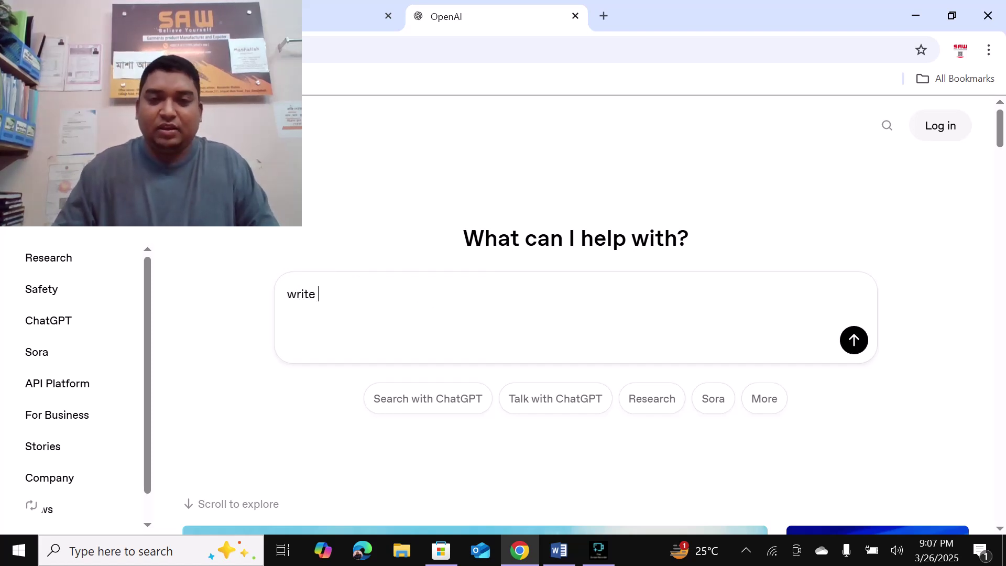
pyautogui.write('me')
pyautogui.press('BackSpace')
pyautogui.press('BackSpace')
pyautogui.press('BackSpace')
pyautogui.press('BackSpace')
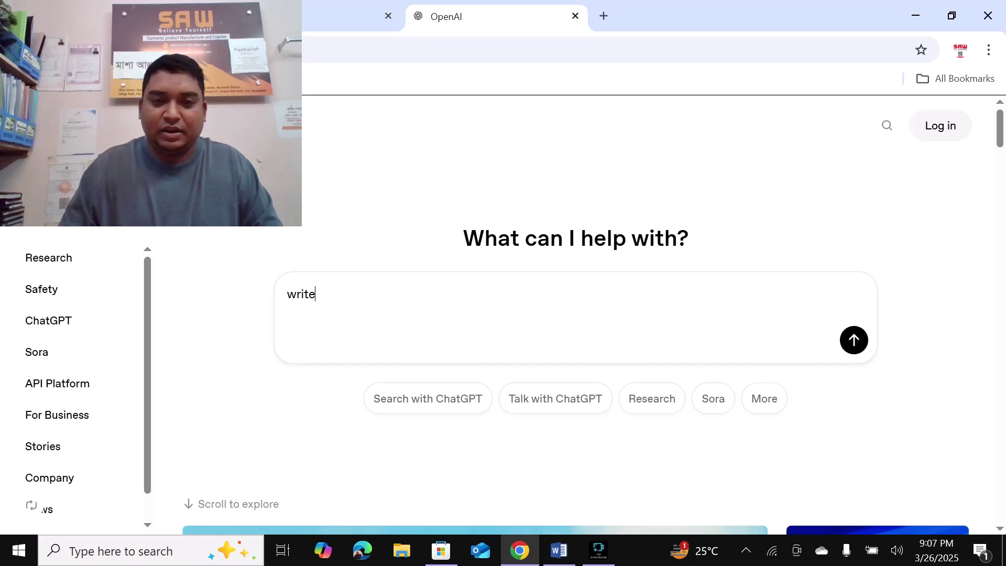
pyautogui.write('an app')
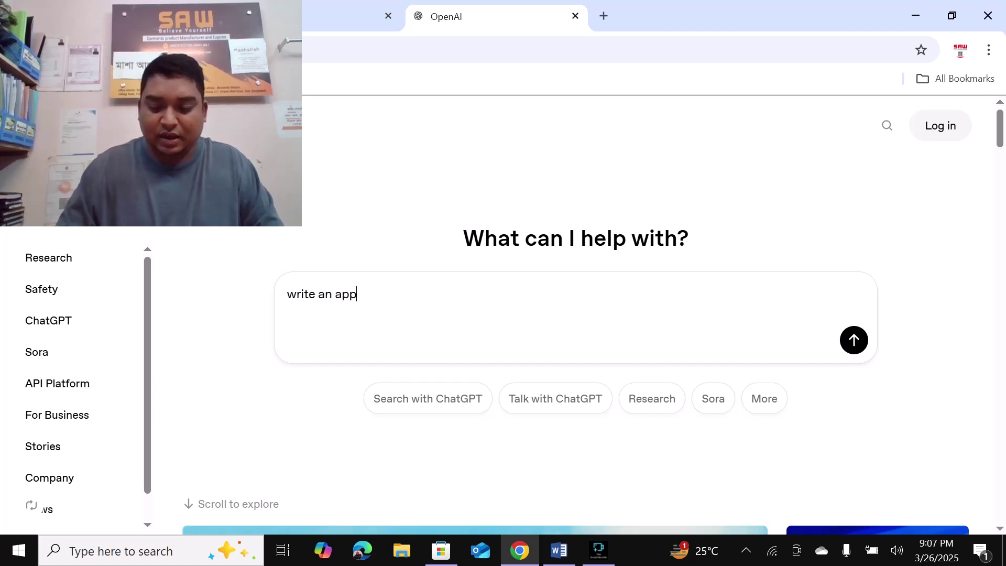
pyautogui.write('lication for ')
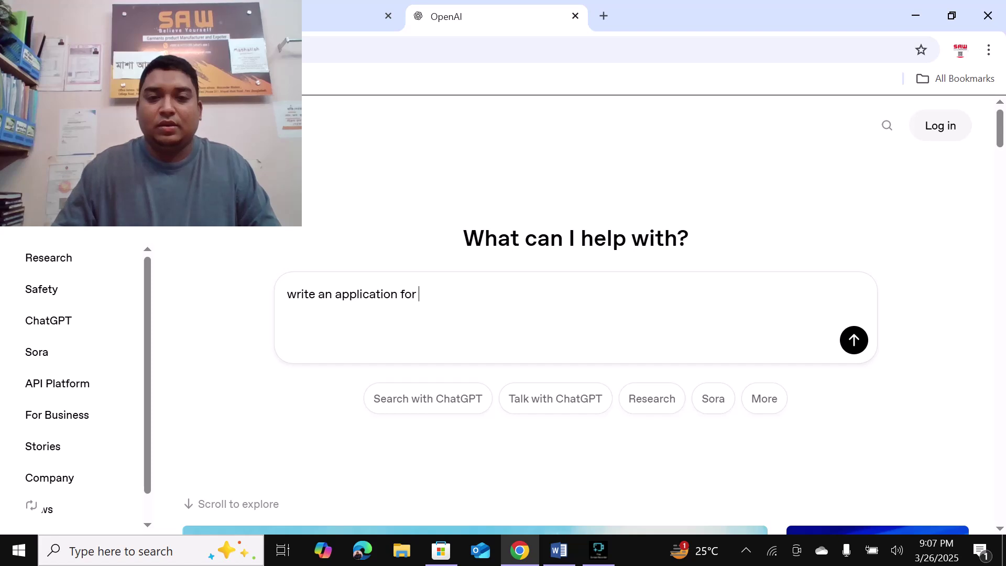
pyautogui.write('sick no')
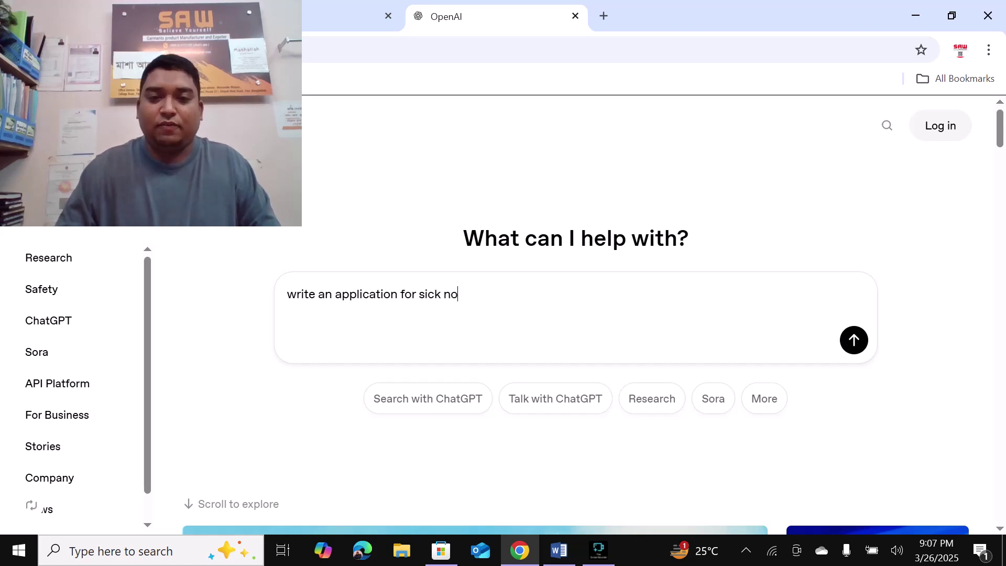
pyautogui.press('BackSpace')
pyautogui.press('BackSpace')
pyautogui.write('of l')
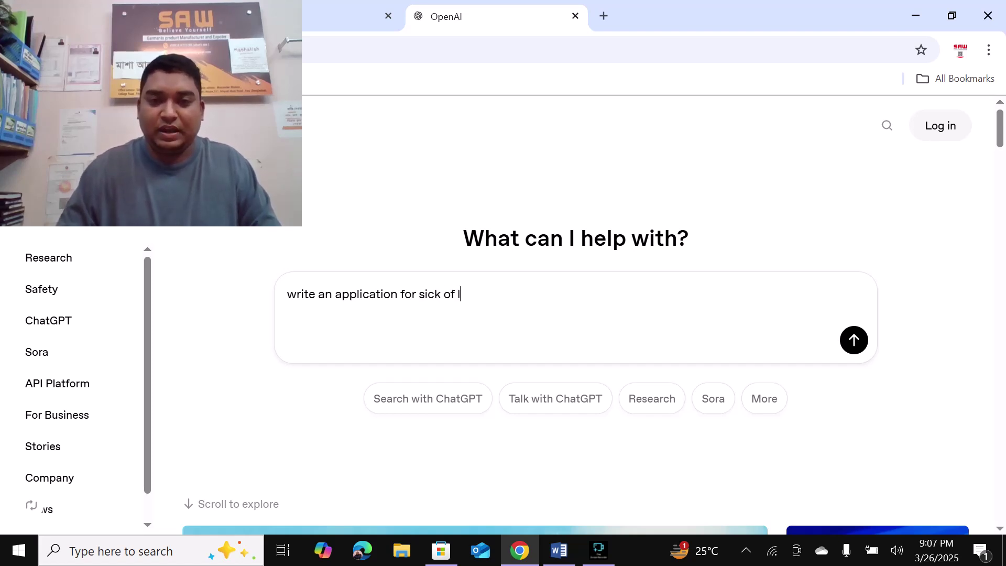
pyautogui.write('eave at')
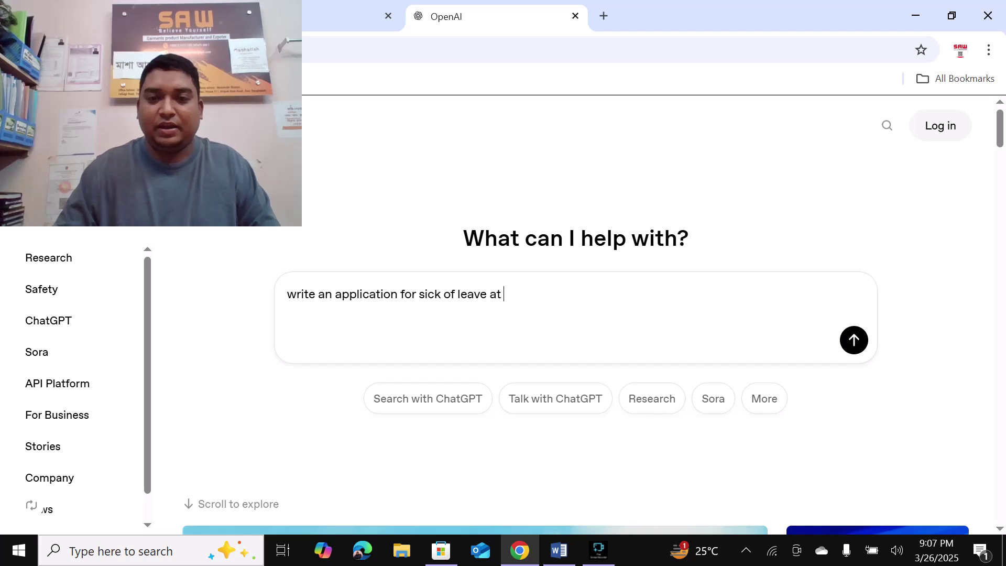
pyautogui.press('BackSpace')
pyautogui.press('BackSpace')
pyautogui.press('BackSpace')
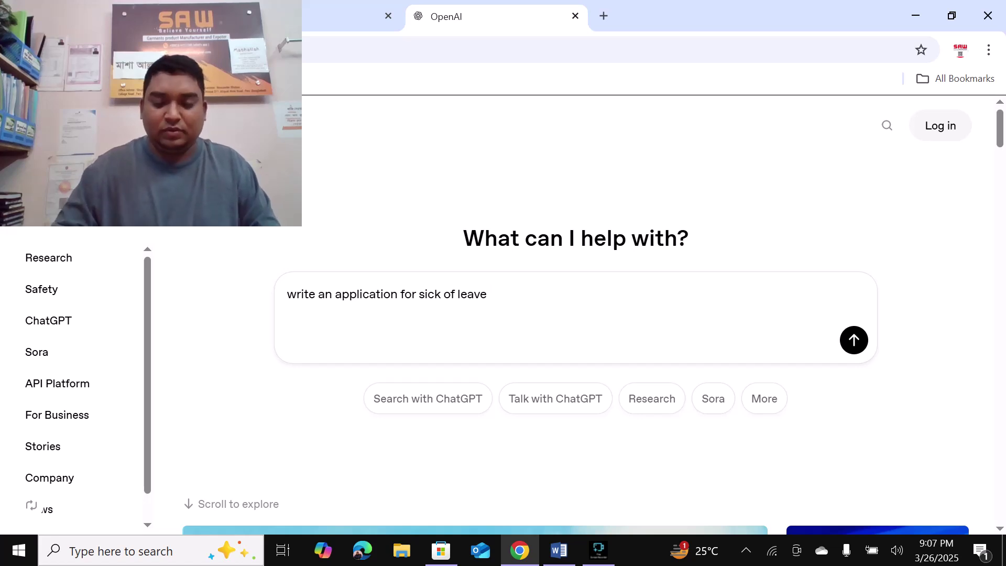
# Complete the prompt with "at my univeristy" and submit it
pyautogui.write('to')
pyautogui.press('BackSpace')
pyautogui.press('BackSpace')
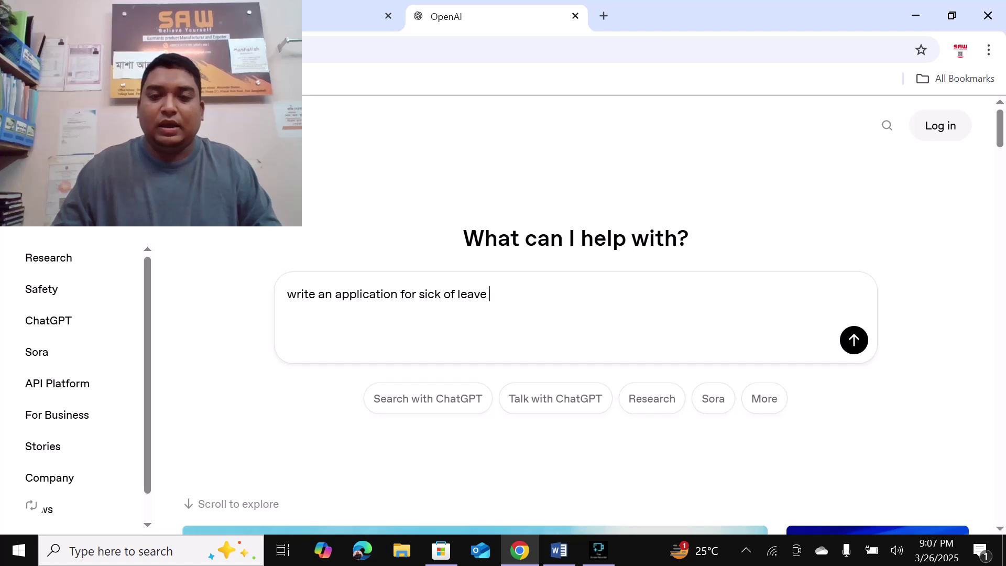
pyautogui.write('at ')
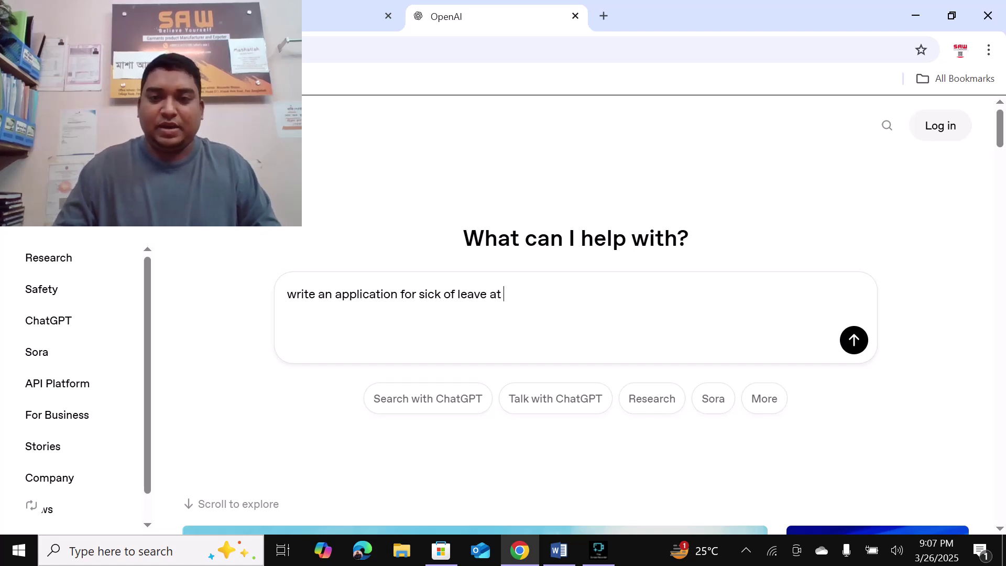
pyautogui.write('my uni')
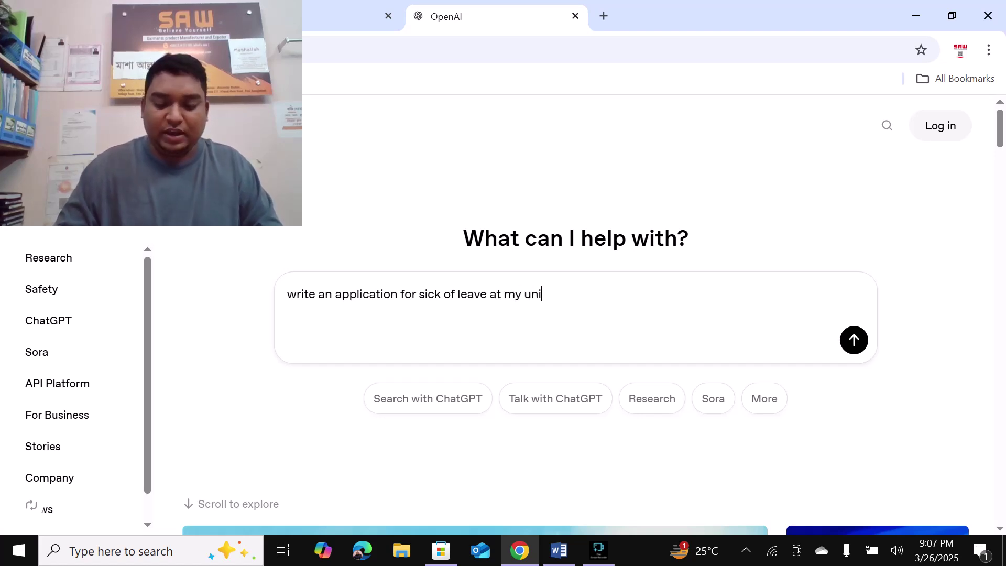
pyautogui.write('veristy')
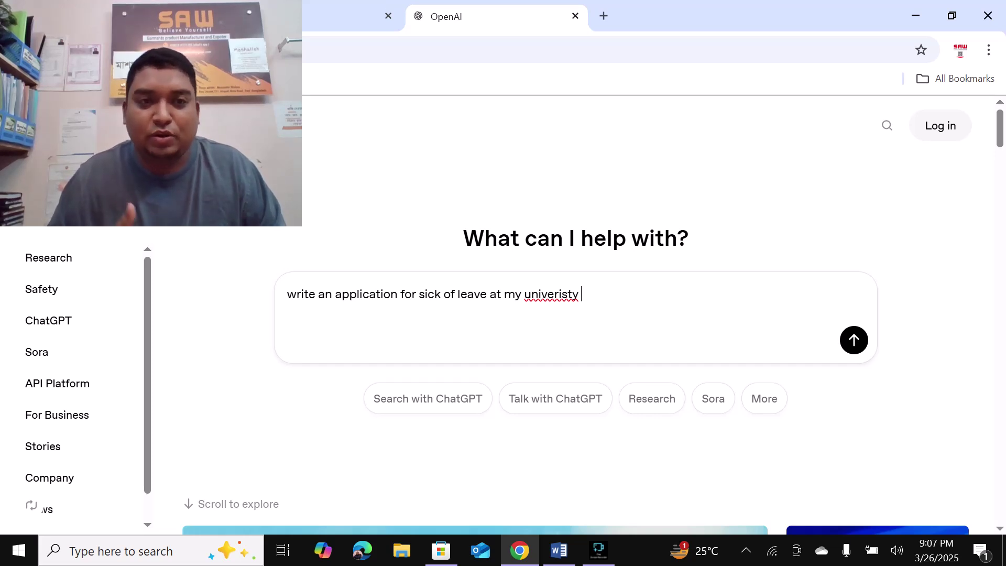
pyautogui.press('Return')
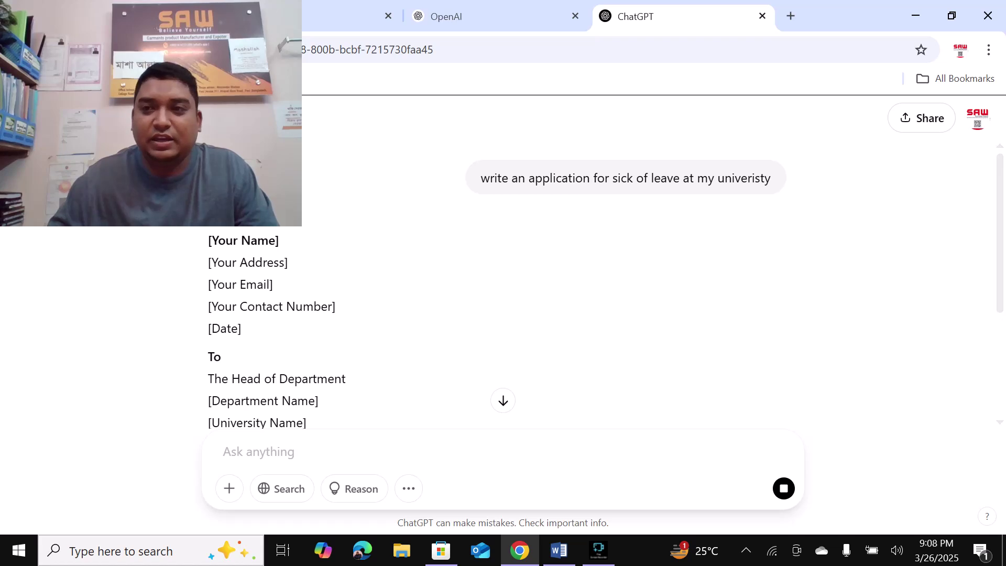
# Set the page zoom to 75% and read through the generated sick leave application to its end
pyautogui.click(989, 50)
pyautogui.click(883, 407)
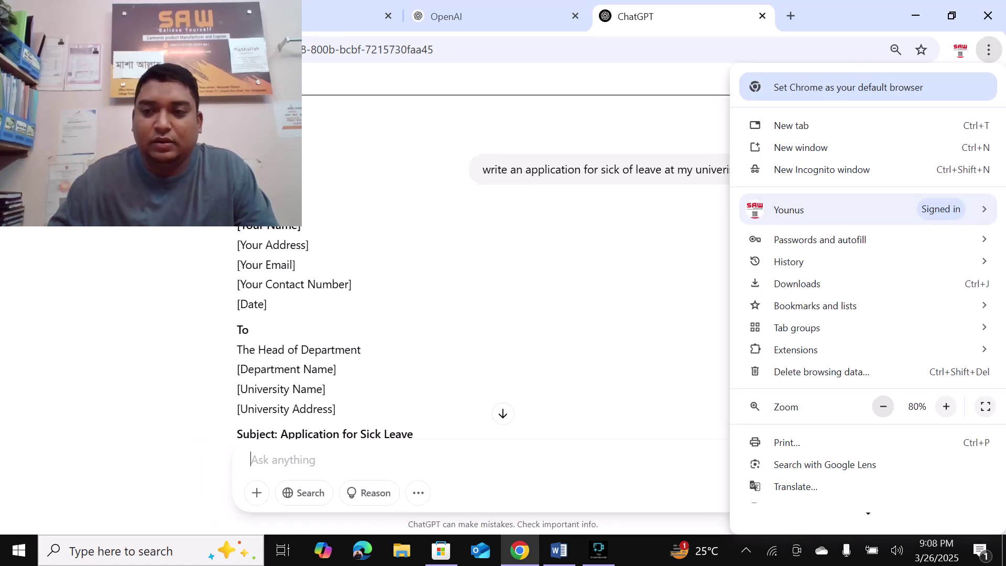
pyautogui.click(884, 407)
pyautogui.click(883, 407)
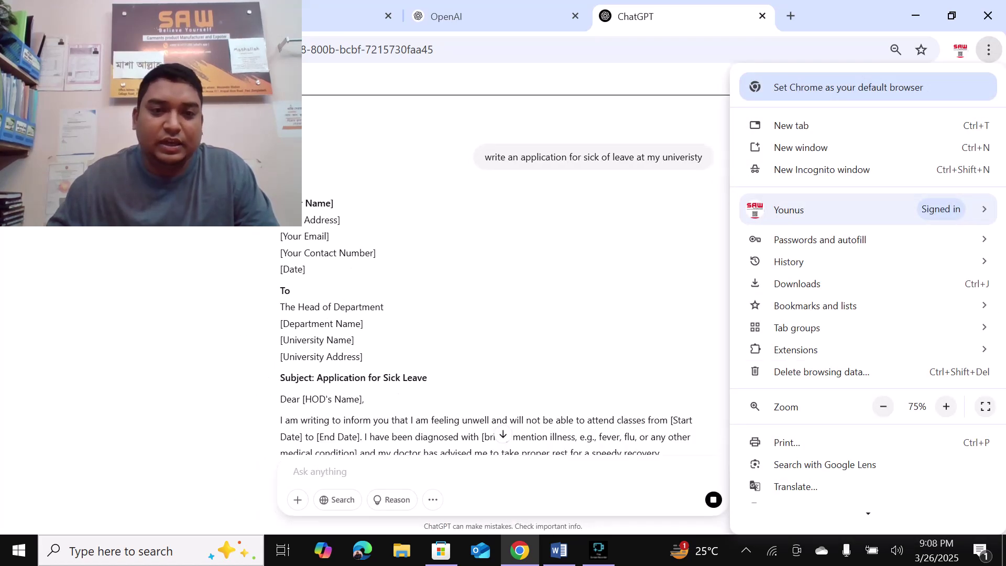
pyautogui.press('Escape')
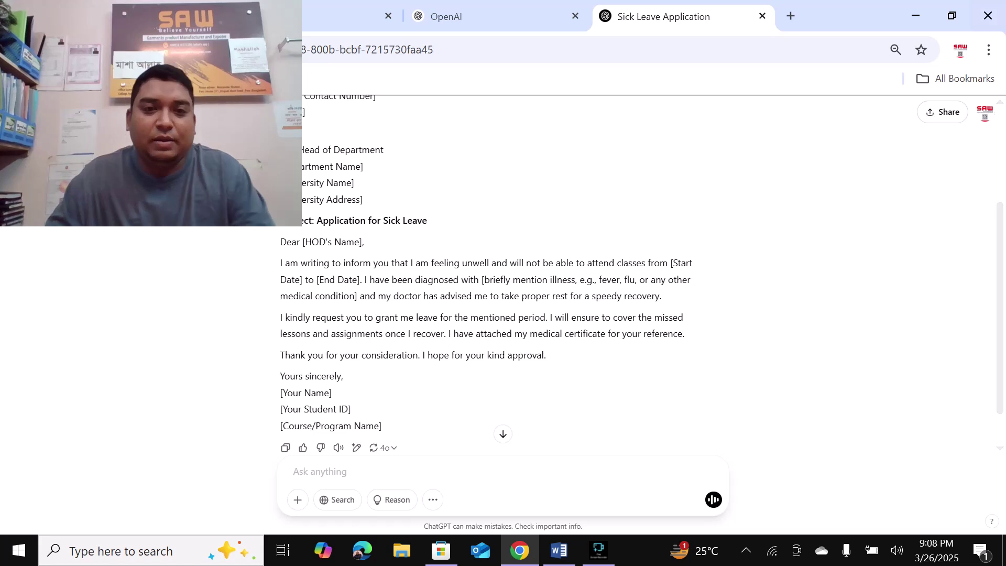
pyautogui.scroll(3, 503, 272)
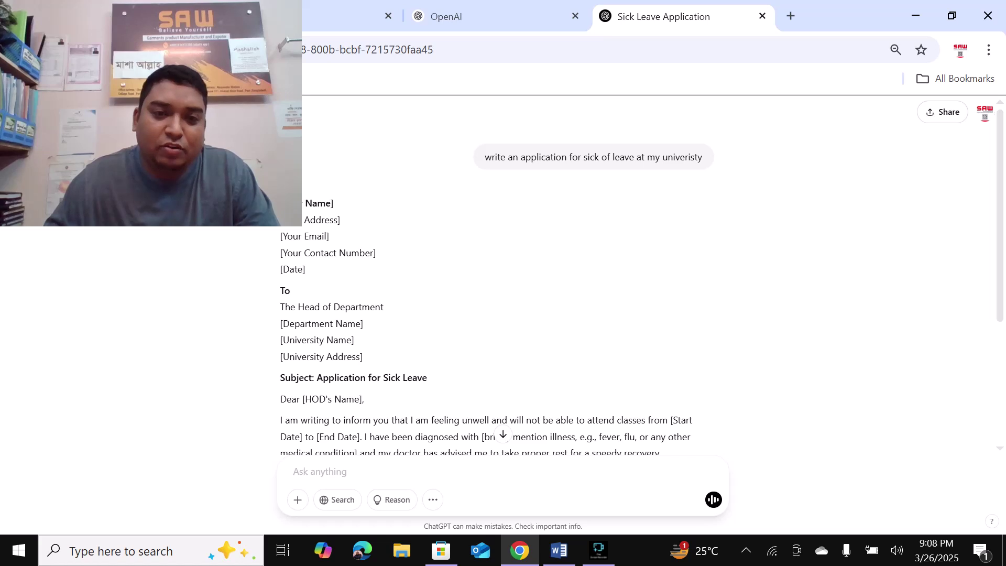
pyautogui.scroll(-3, 503, 273)
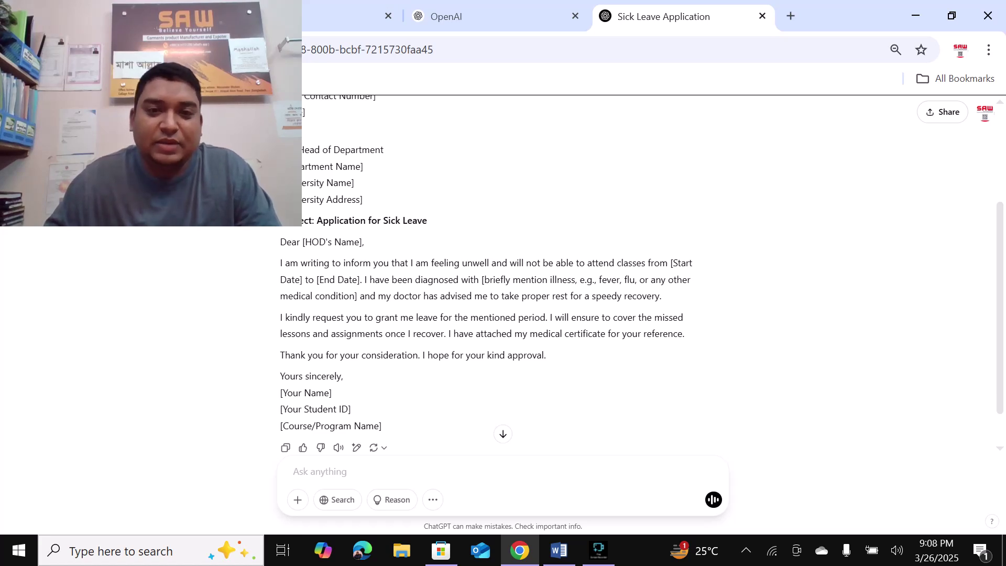
pyautogui.scroll(-1, 503, 273)
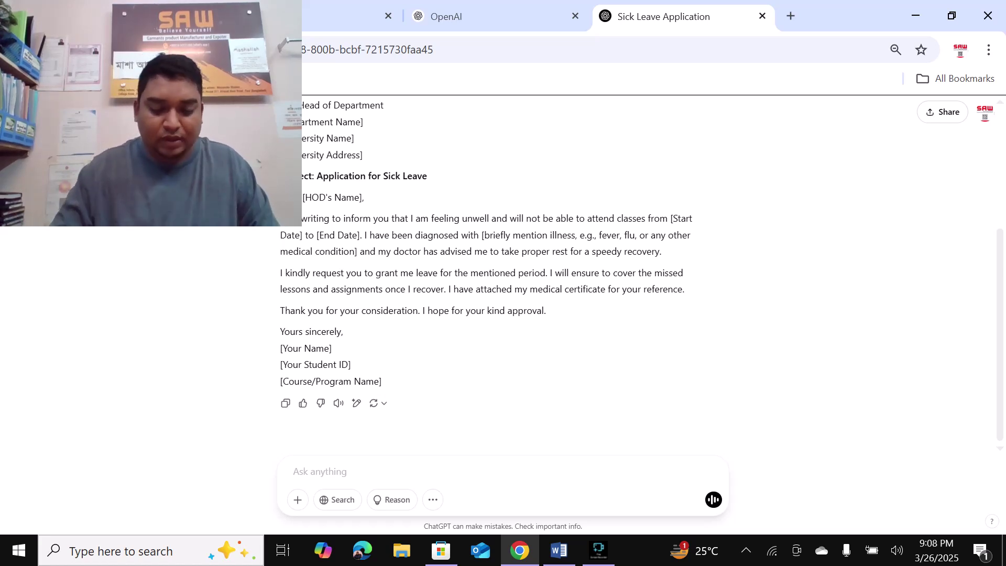
pyautogui.write('write ')
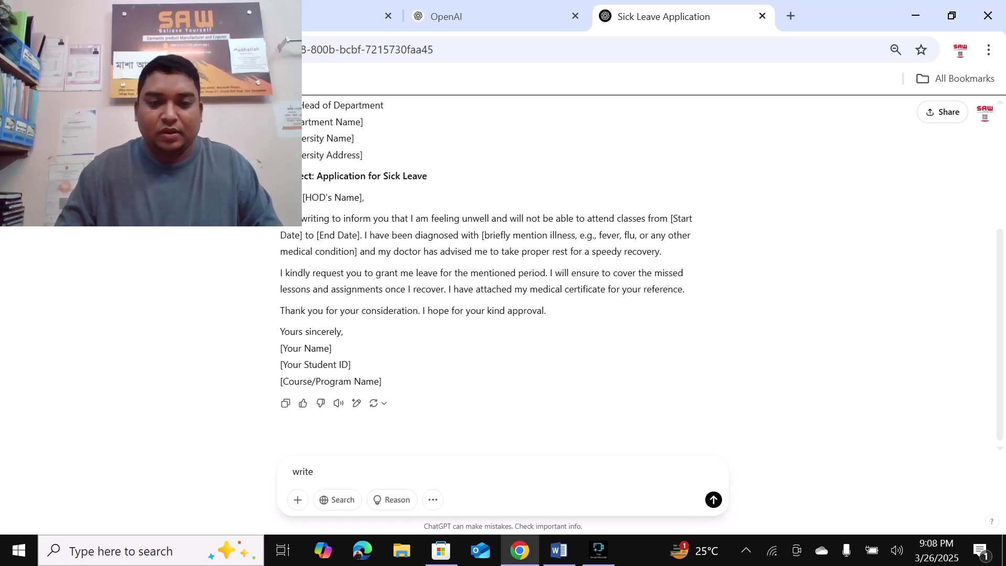
pyautogui.write('m')
pyautogui.press('BackSpace')
pyautogui.press('BackSpace')
pyautogui.press('BackSpace')
pyautogui.press('BackSpace')
pyautogui.press('BackSpace')
pyautogui.press('BackSpace')
pyautogui.press('BackSpace')
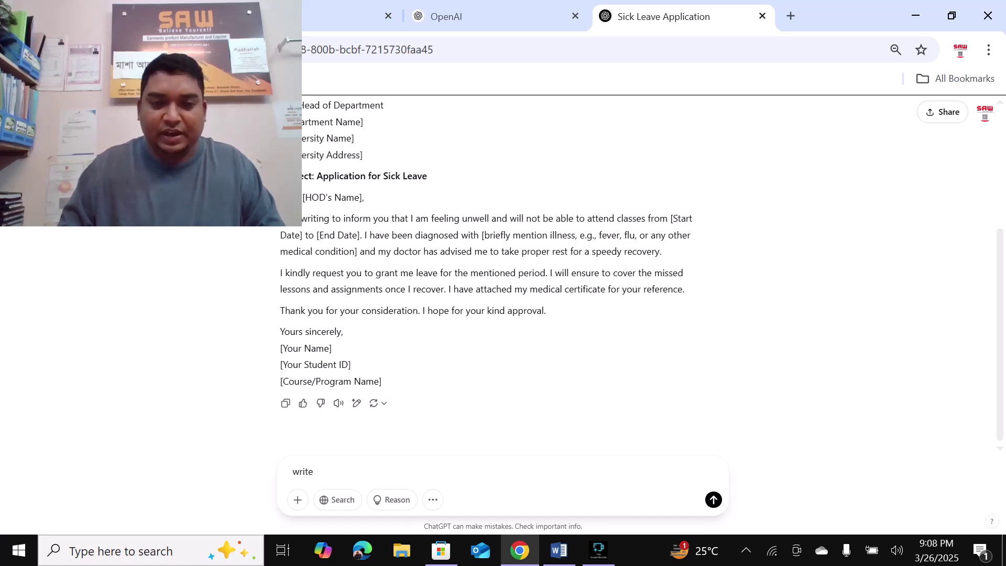
pyautogui.write('ple')
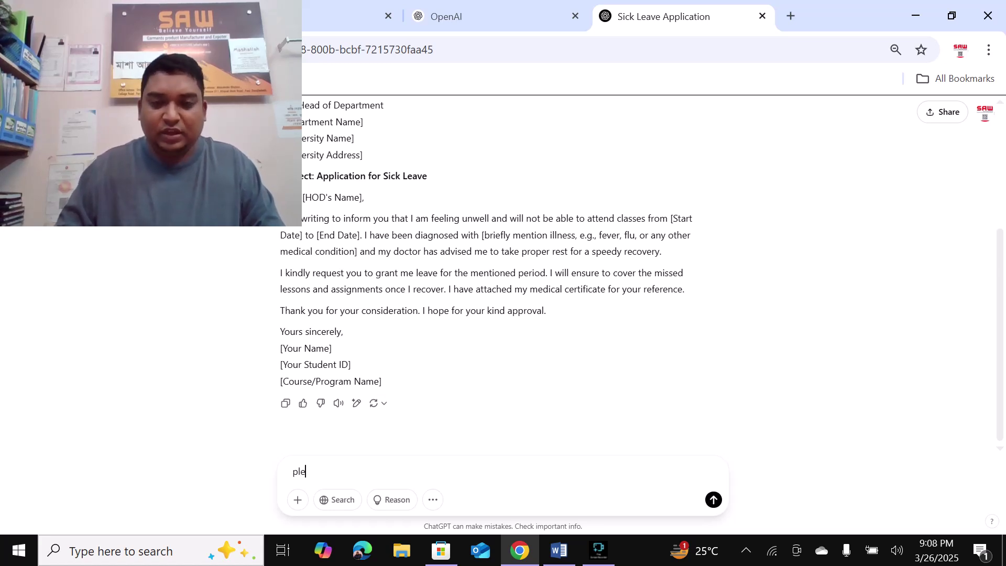
pyautogui.write('ase write about ')
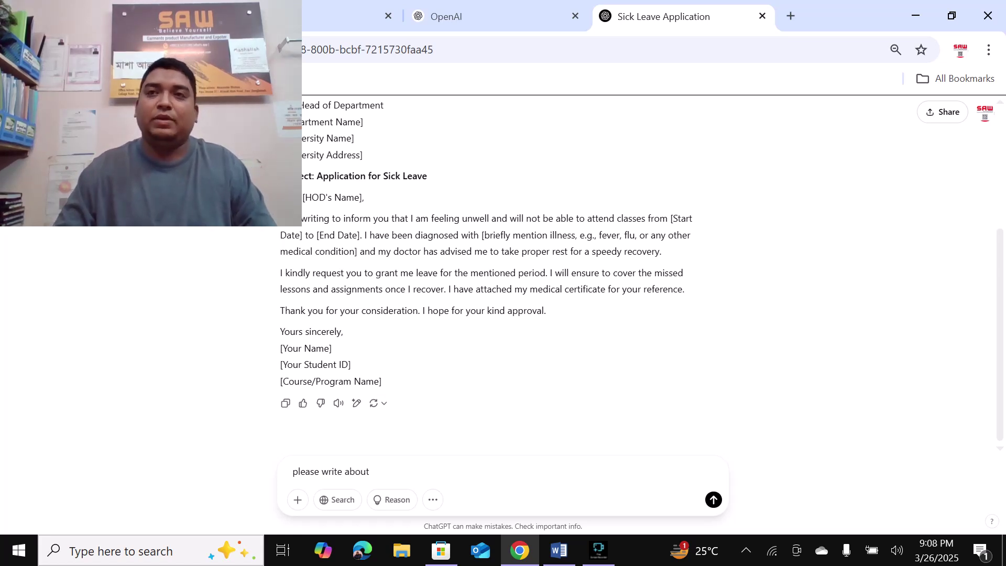
pyautogui.write('tgr')
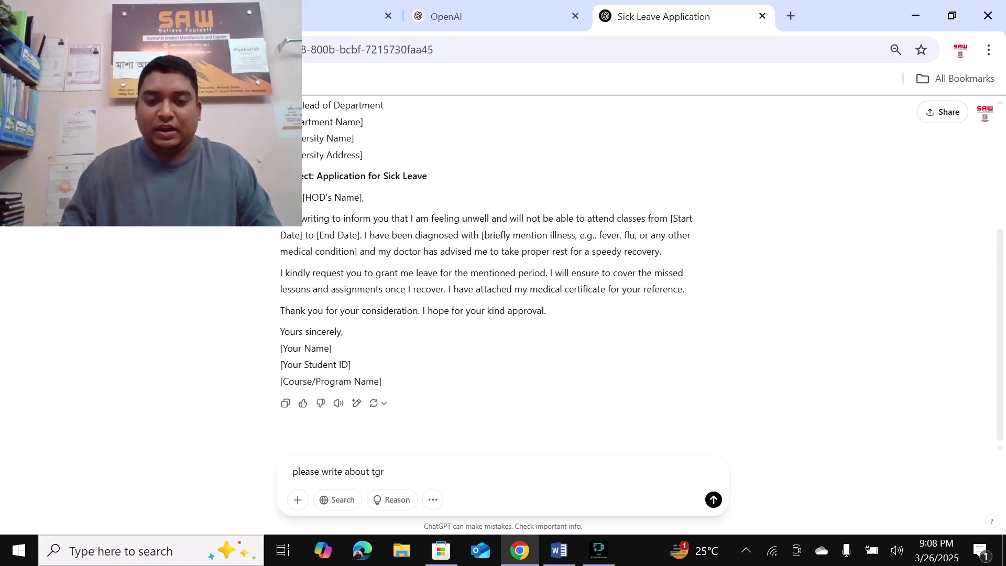
pyautogui.press('BackSpace')
pyautogui.press('BackSpace')
pyautogui.press('BackSpace')
pyautogui.press('BackSpace')
pyautogui.press('BackSpace')
pyautogui.press('BackSpace')
pyautogui.press('BackSpace')
pyautogui.press('BackSpace')
pyautogui.press('BackSpace')
pyautogui.press('BackSpace')
pyautogui.press('BackSpace')
pyautogui.press('BackSpace')
pyautogui.press('BackSpace')
pyautogui.press('BackSpace')
pyautogui.press('BackSpace')
pyautogui.press('BackSpace')
pyautogui.press('BackSpace')
pyautogui.press('BackSpace')
pyautogui.press('BackSpace')
pyautogui.press('BackSpace')
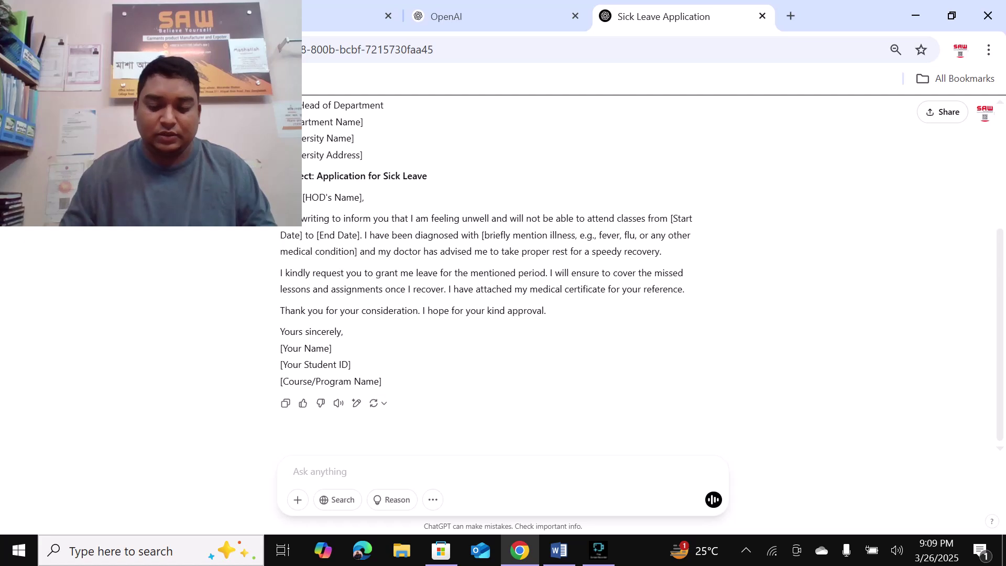
# Begin the next chat prompt with the text "i visiting cox bazaer"
pyautogui.write('I a')
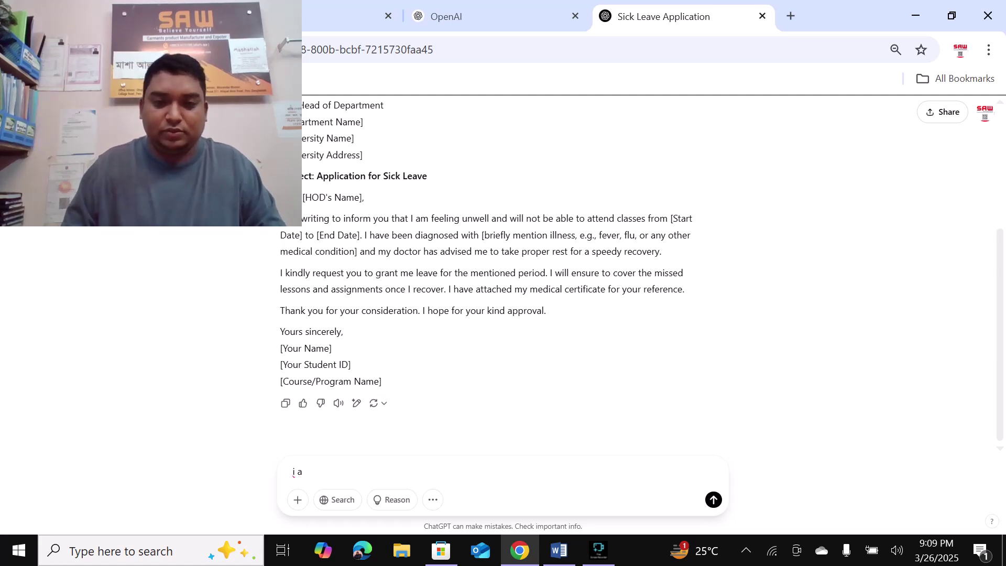
pyautogui.press('BackSpace')
pyautogui.press('BackSpace')
pyautogui.press('BackSpace')
pyautogui.write('i vi')
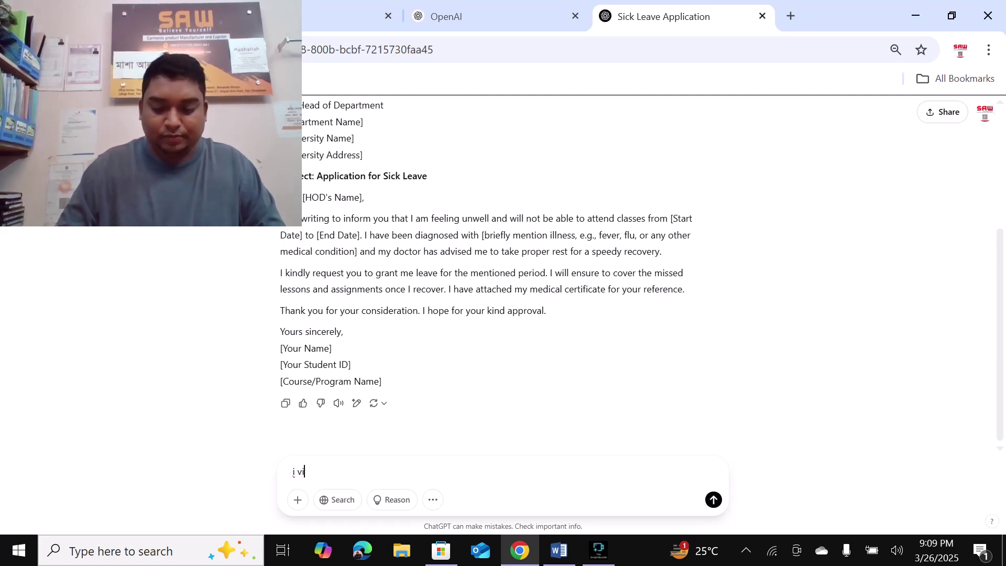
pyautogui.write('siting ')
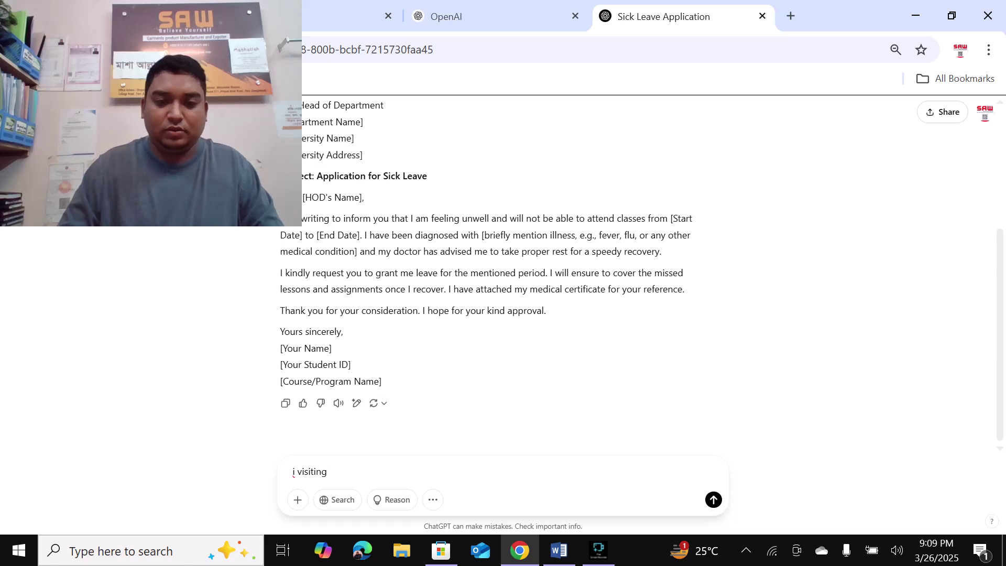
pyautogui.write('coz')
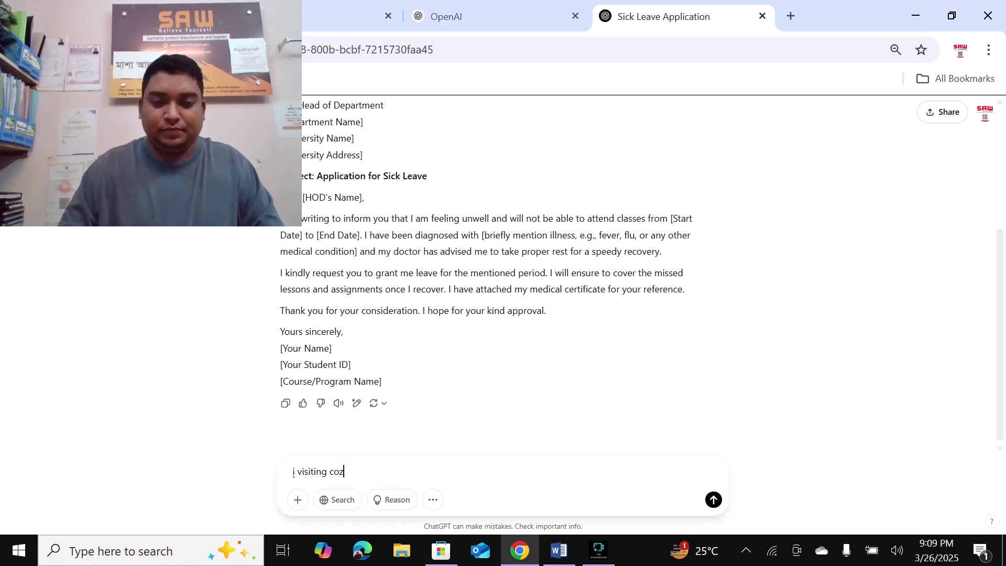
pyautogui.press('BackSpace')
pyautogui.write('x ba')
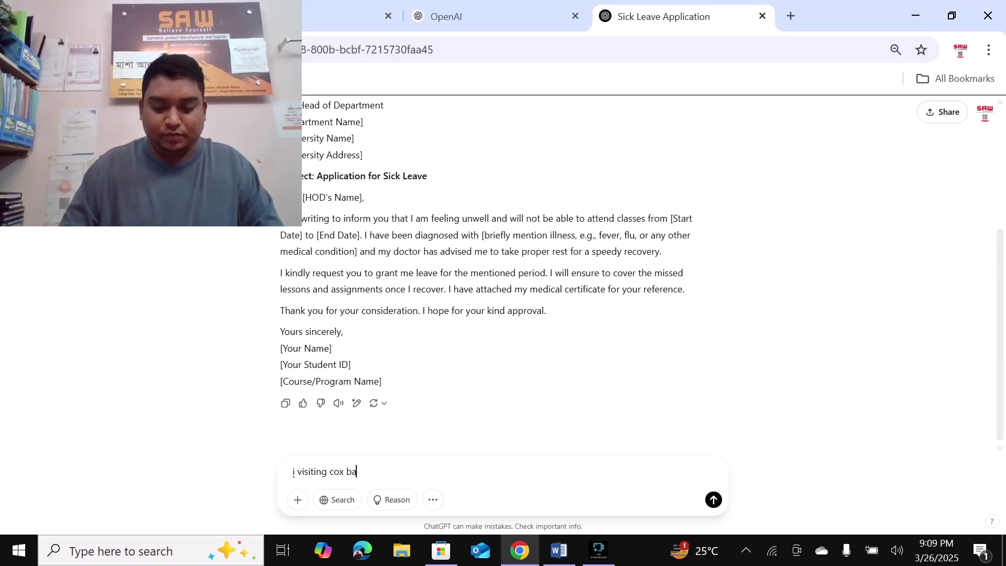
pyautogui.write('zaer with')
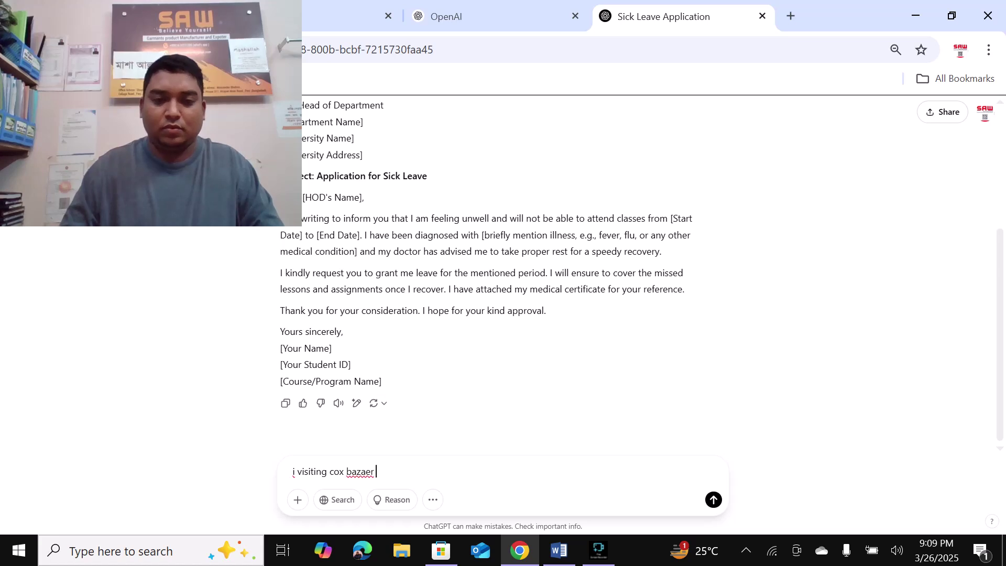
pyautogui.press('BackSpace')
pyautogui.press('BackSpace')
pyautogui.press('BackSpace')
pyautogui.press('BackSpace')
pyautogui.press('BackSpace')
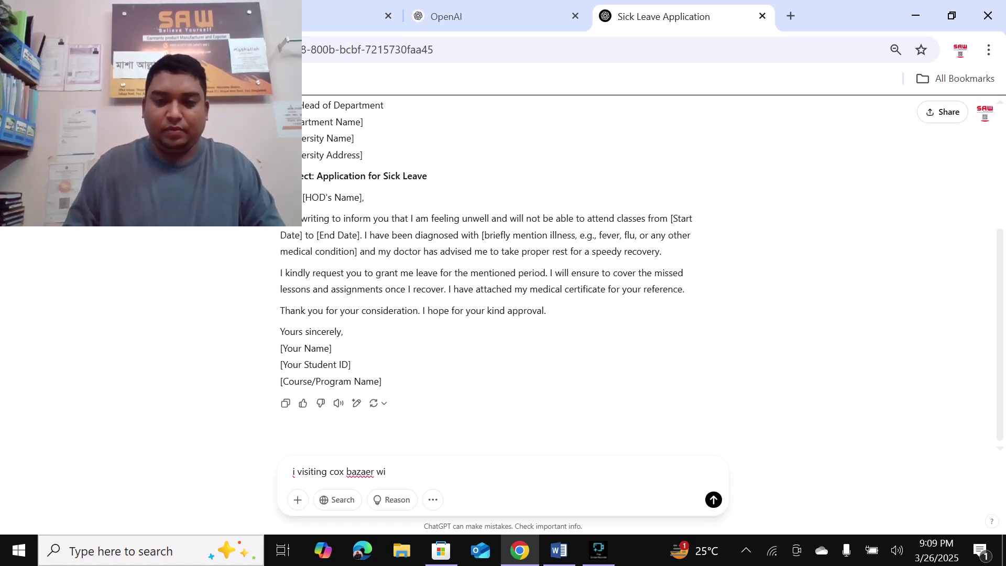
# Continue the prompt with the text "enjoy a lot please write an titile for my"
pyautogui.write('enjoy ')
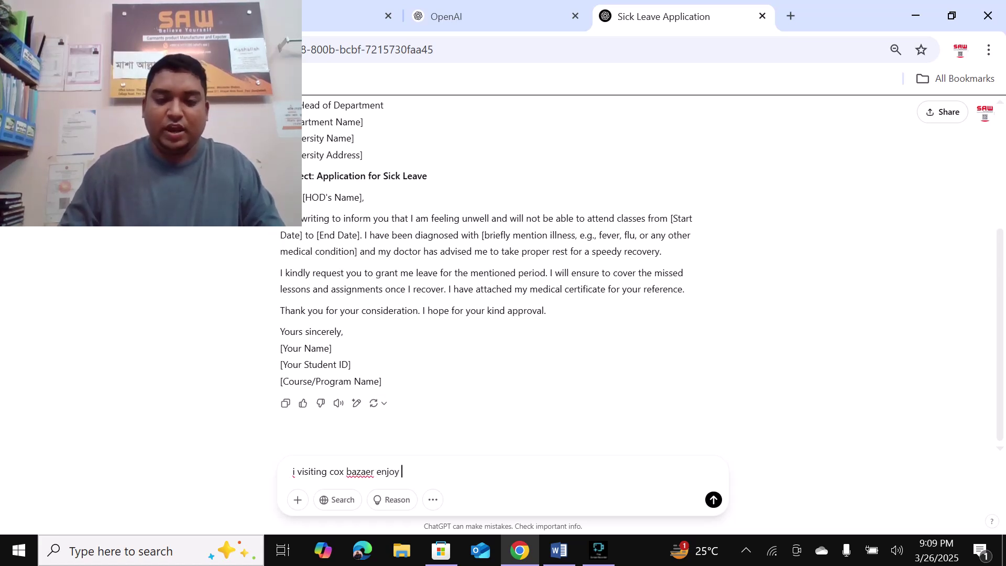
pyautogui.write('at ')
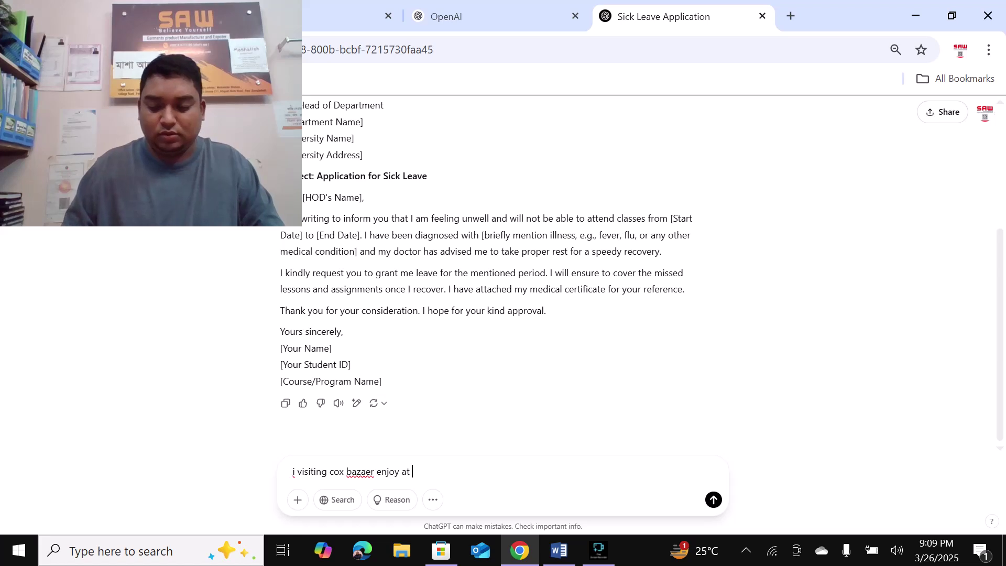
pyautogui.write('lot plea')
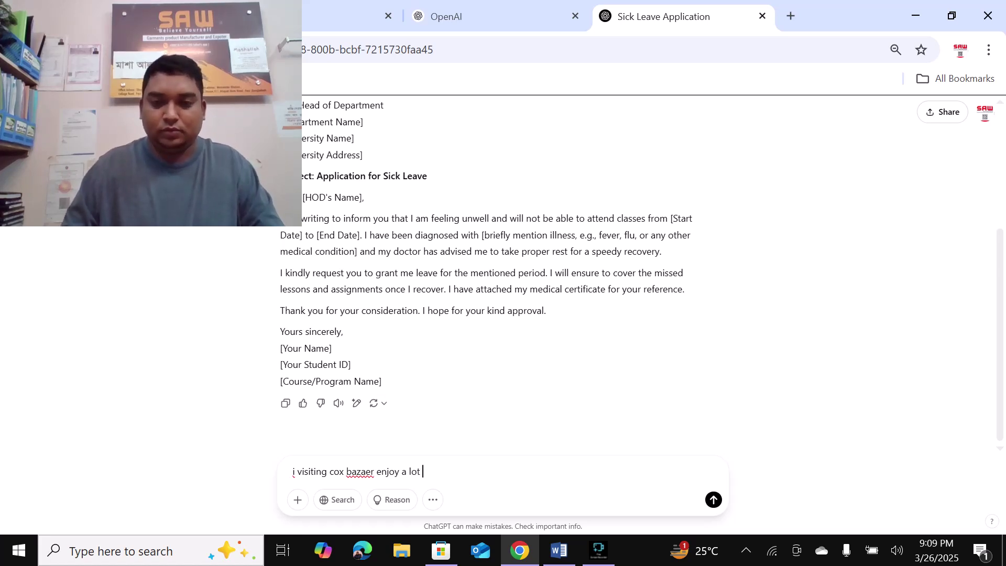
pyautogui.write('se ')
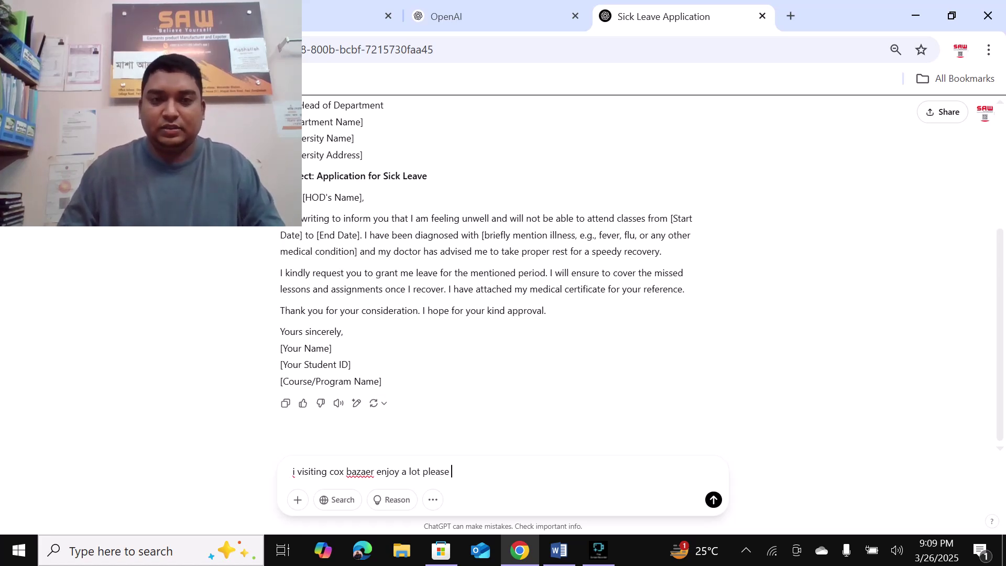
pyautogui.write('write an ')
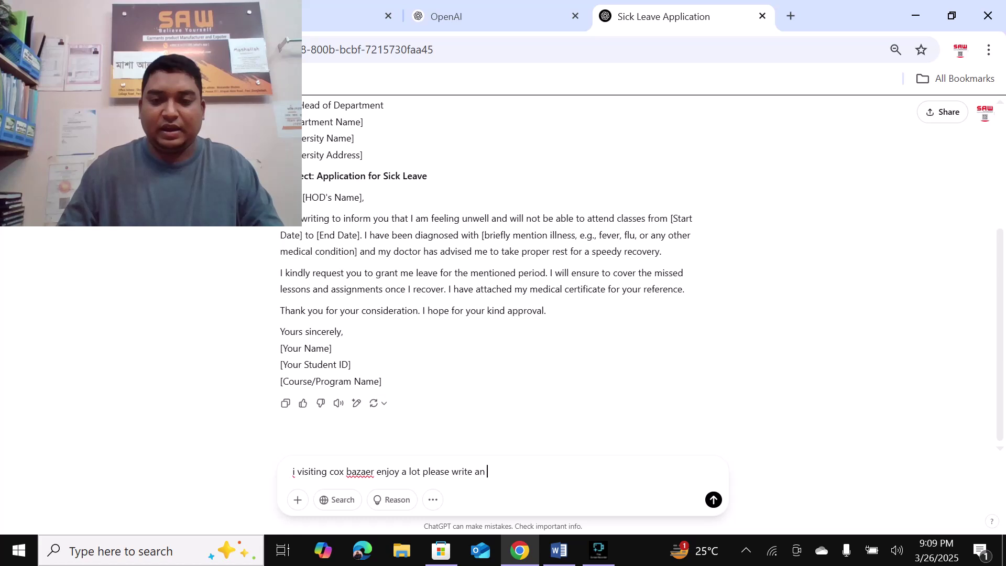
pyautogui.write('titile')
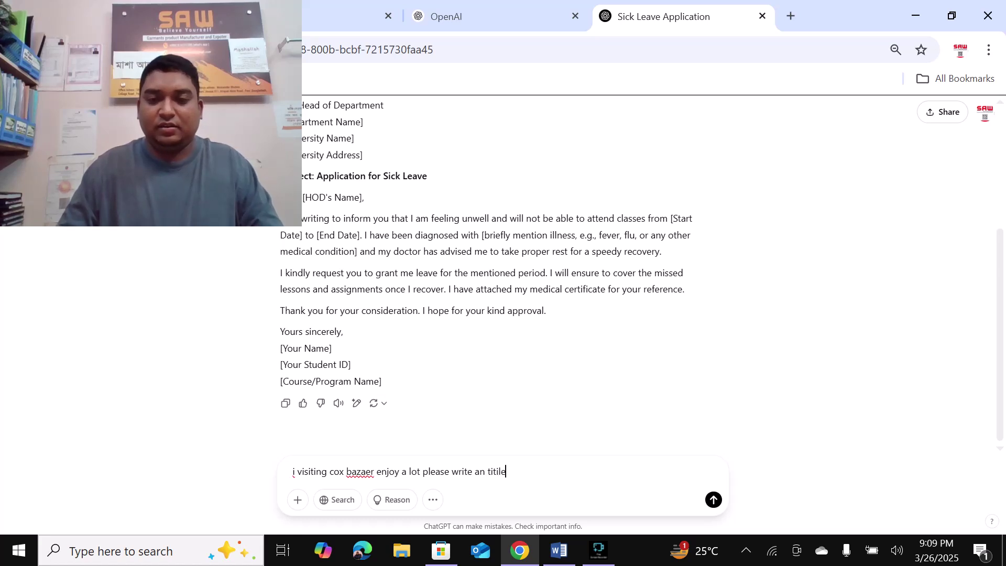
pyautogui.write(' for my')
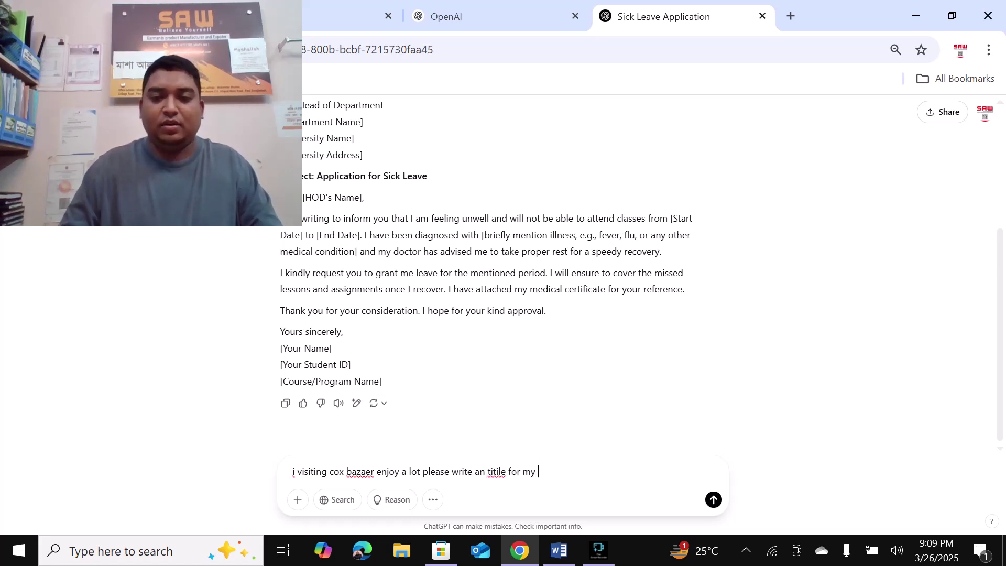
# Complete the prompt with "youtube valog balgla" and submit it
pyautogui.write(' youtube')
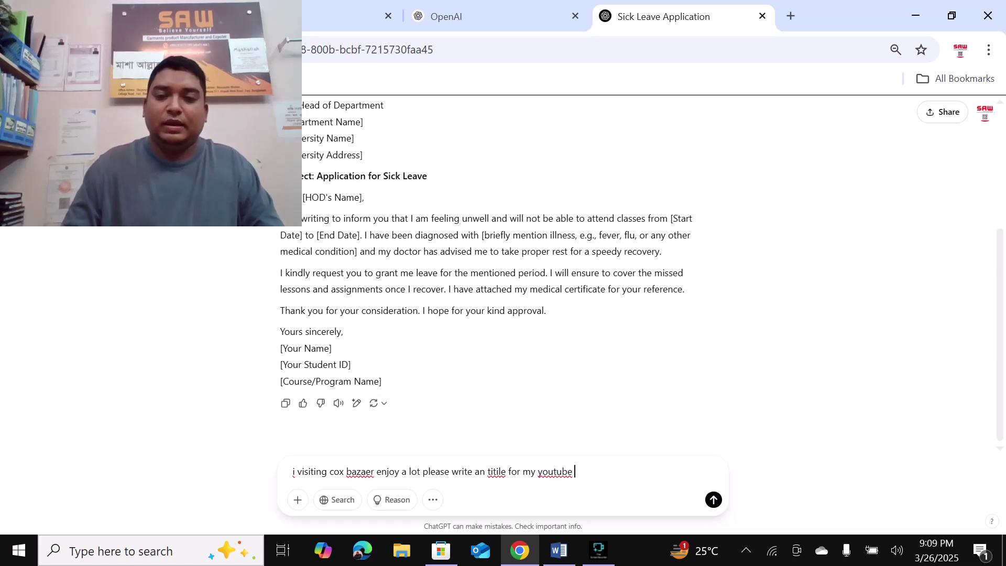
pyautogui.write(' h')
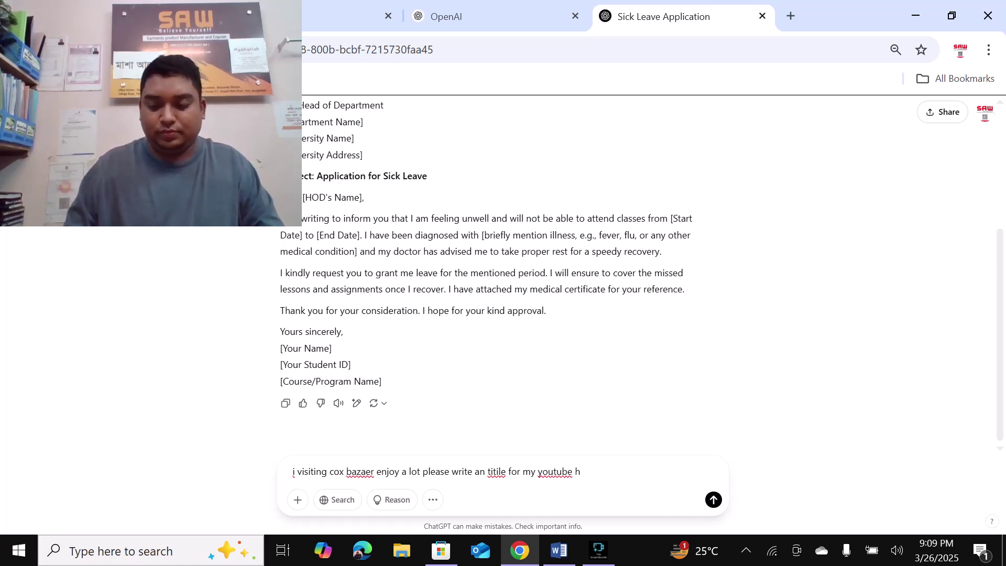
pyautogui.press('BackSpace')
pyautogui.write('cha')
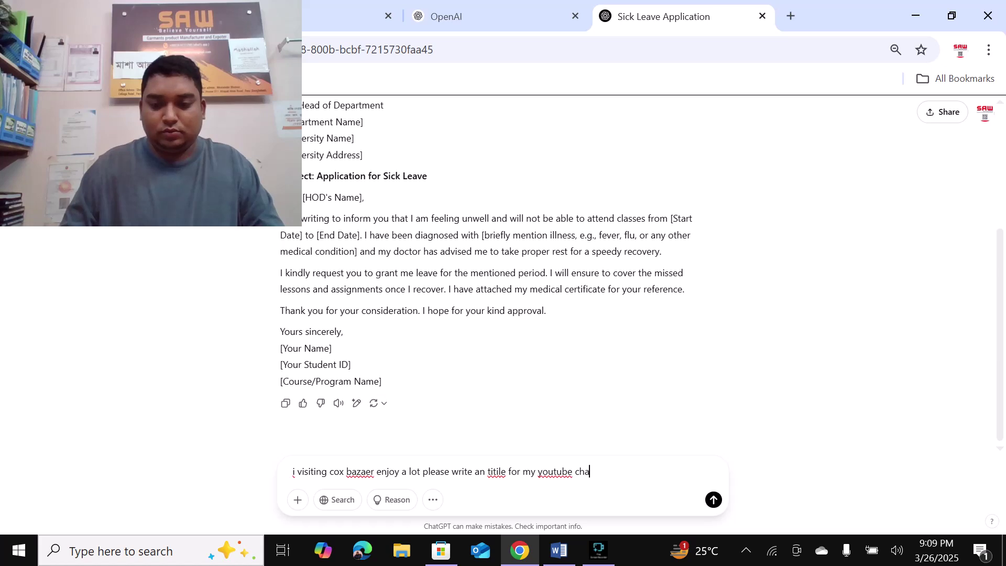
pyautogui.press('BackSpace')
pyautogui.press('BackSpace')
pyautogui.press('BackSpace')
pyautogui.write('vak')
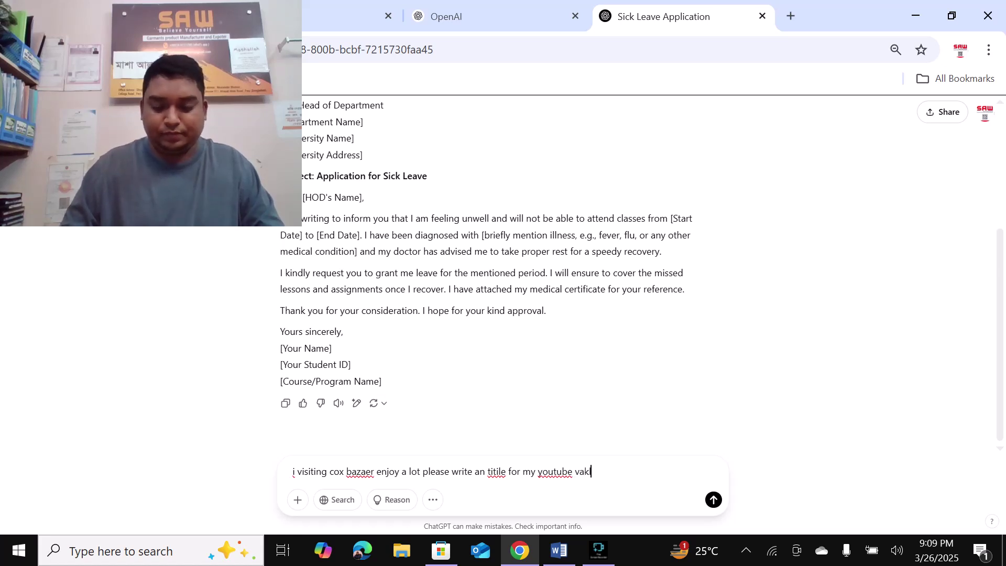
pyautogui.write('l')
pyautogui.press('BackSpace')
pyautogui.press('BackSpace')
pyautogui.write('lof a')
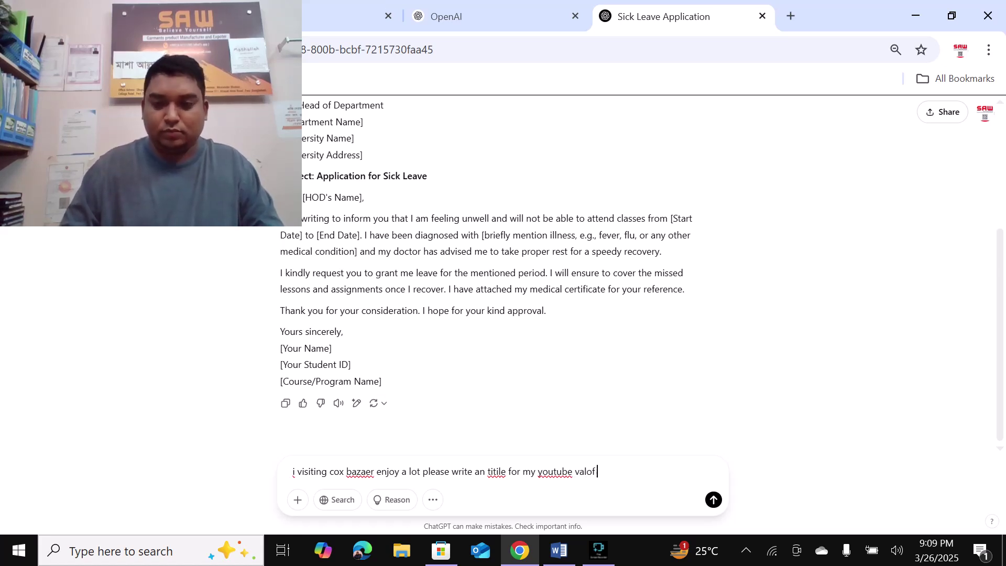
pyautogui.press('BackSpace')
pyautogui.press('BackSpace')
pyautogui.write('g')
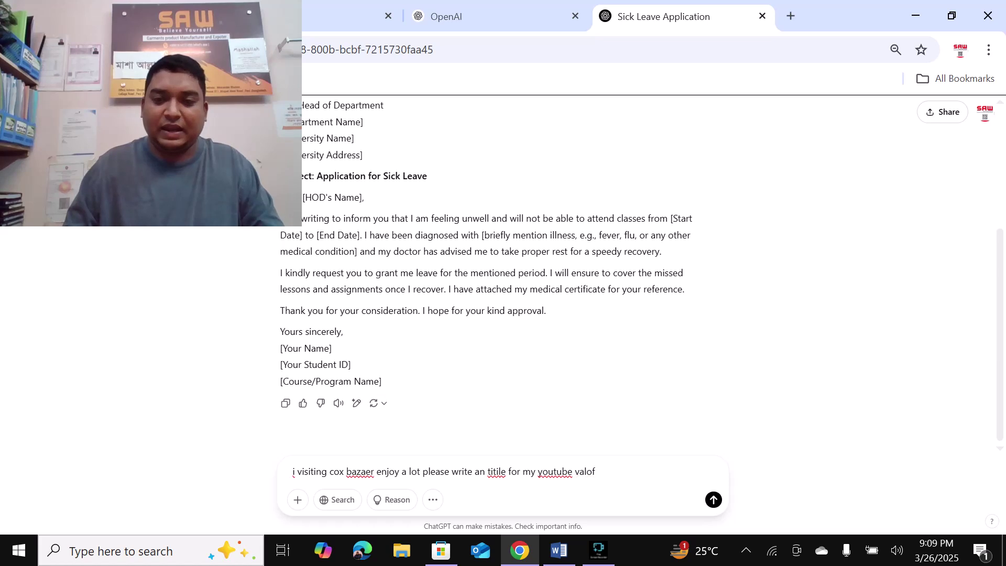
pyautogui.press('BackSpace')
pyautogui.press('BackSpace')
pyautogui.press('BackSpace')
pyautogui.write('g ')
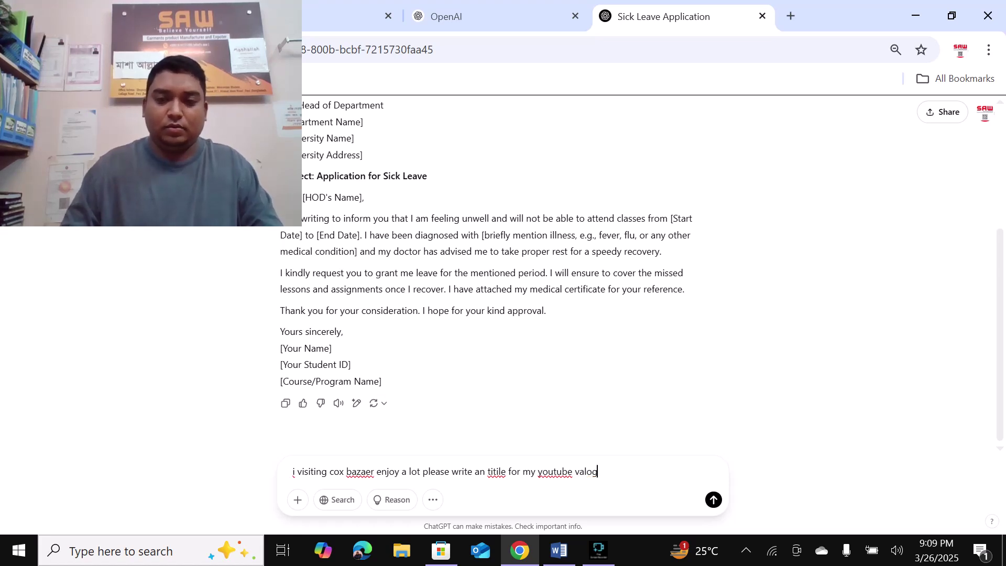
pyautogui.write('balgla')
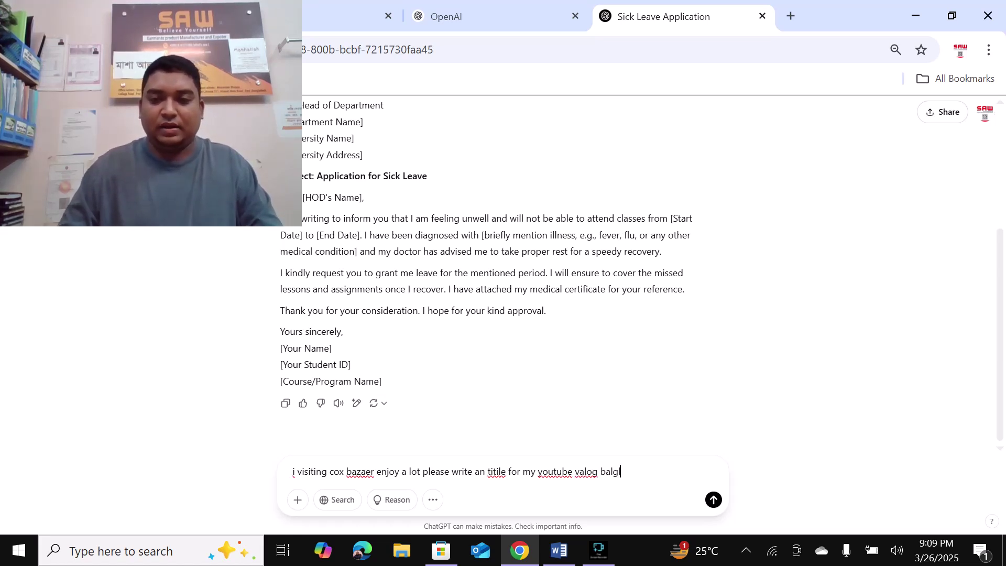
pyautogui.press('Return')
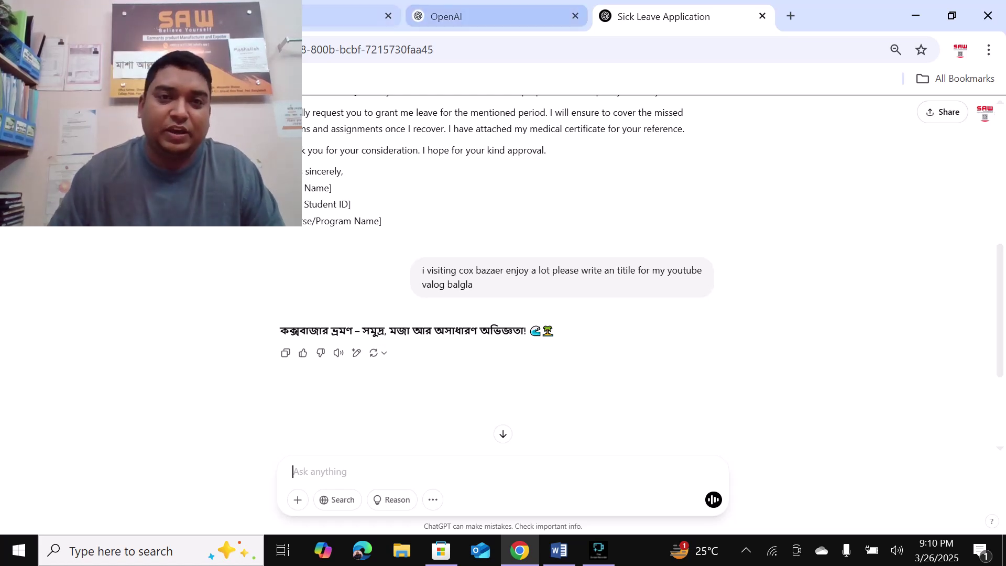
pyautogui.click(335, 16)
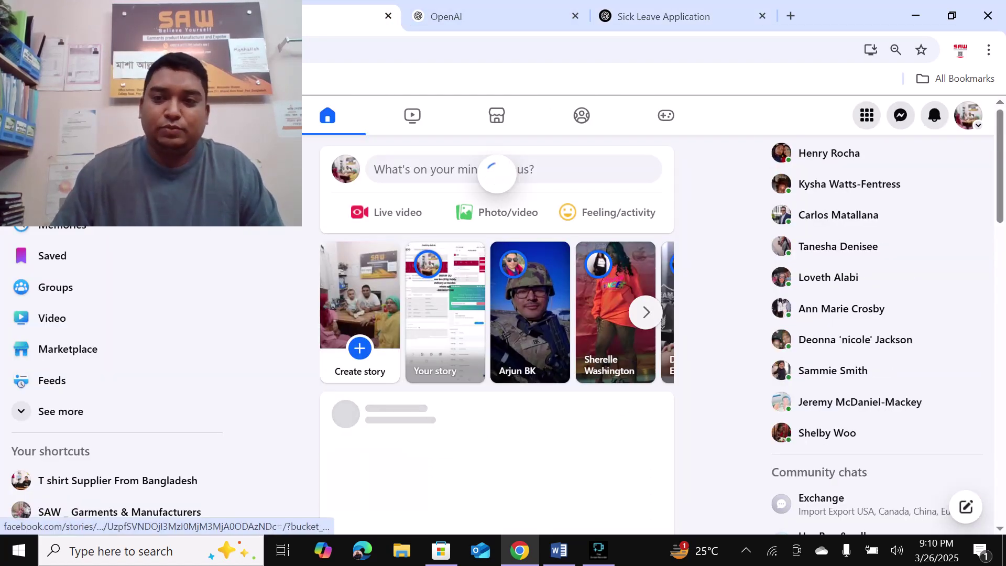
pyautogui.click(488, 16)
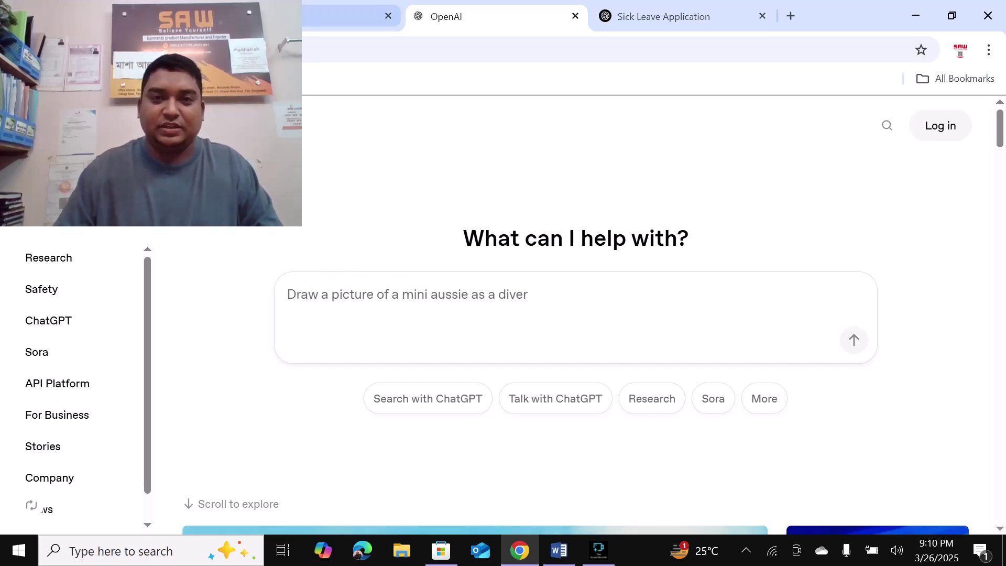
pyautogui.click(342, 16)
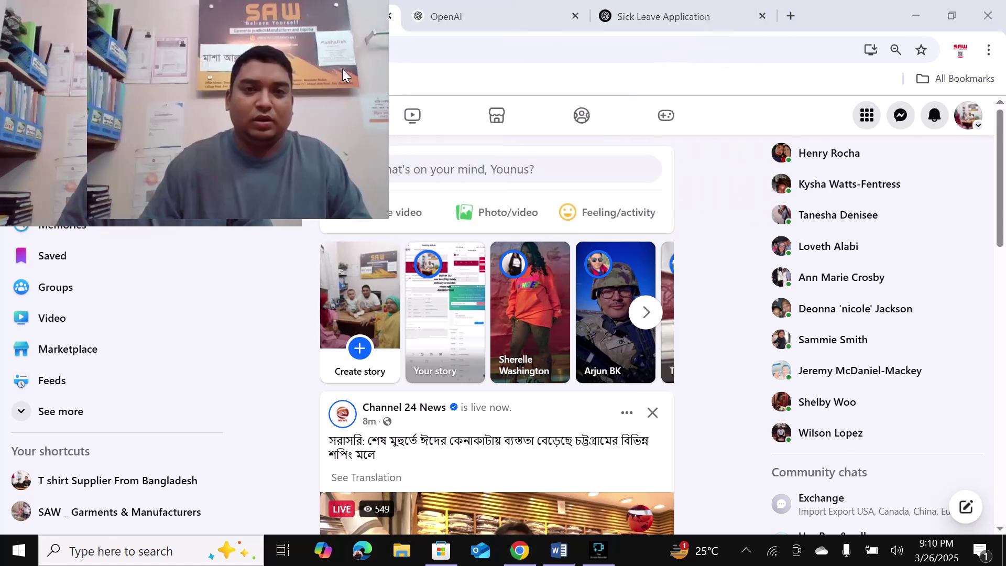
pyautogui.hotkey('ctrl', 'l')
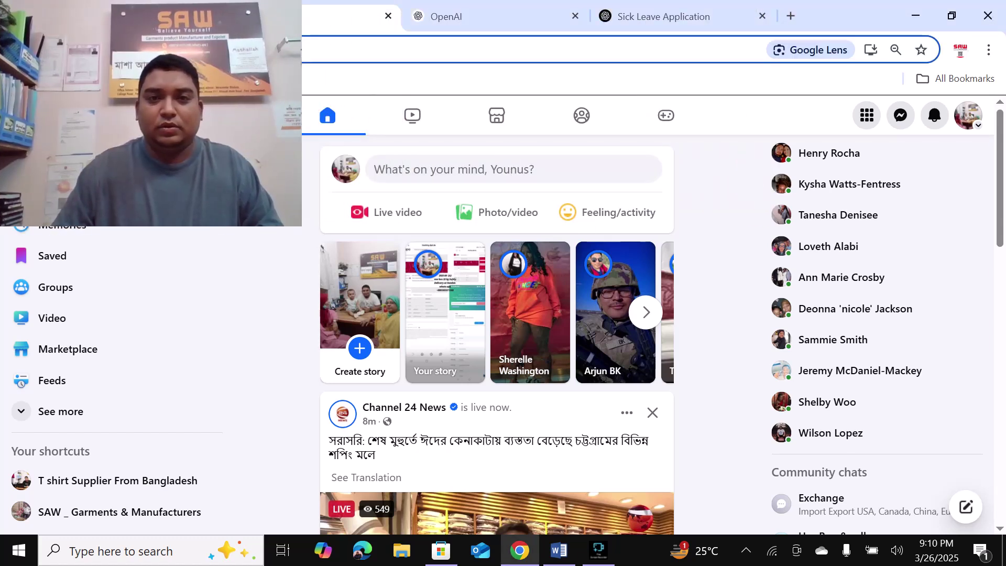
pyautogui.write('saw')
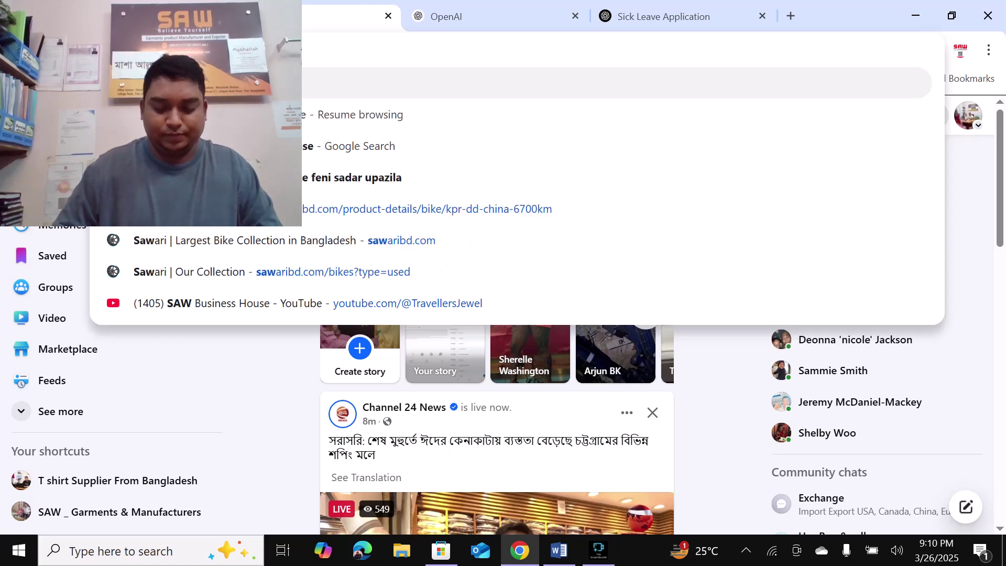
pyautogui.write(' bus')
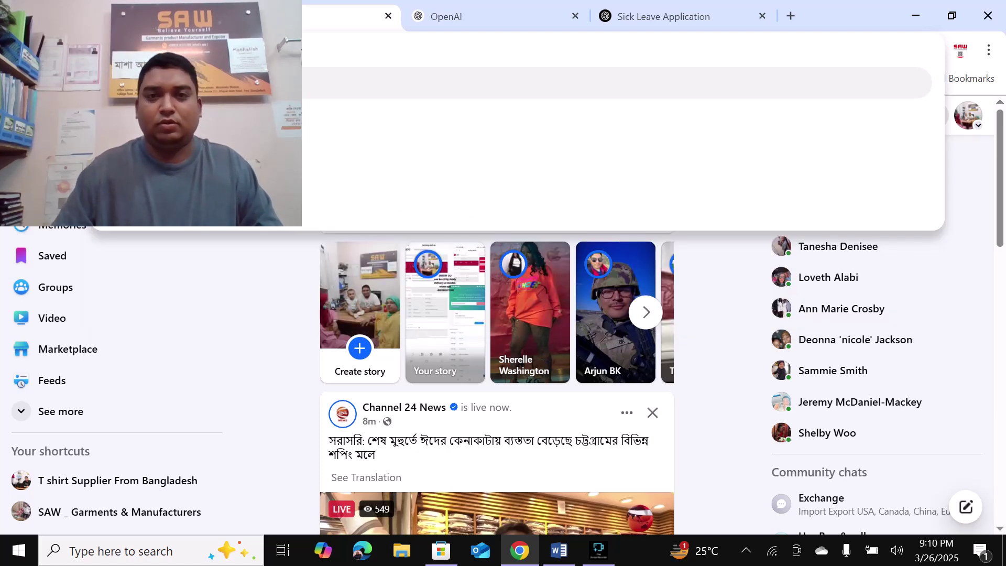
# Switch to the OpenAI page and begin a new prompt with "write about selling my t shirt ,"
pyautogui.hotkey('ctrl', 'Tab')
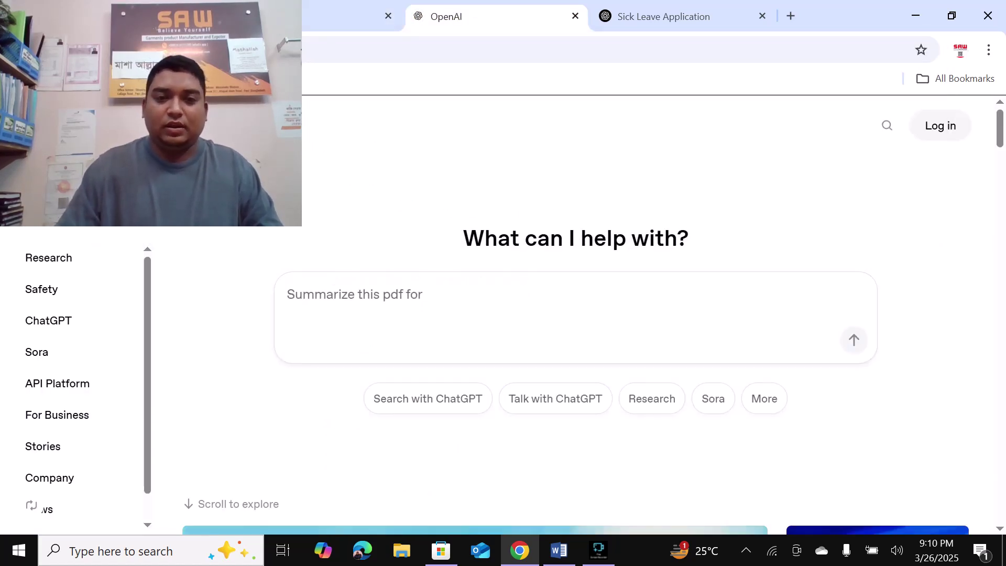
pyautogui.write('write abo')
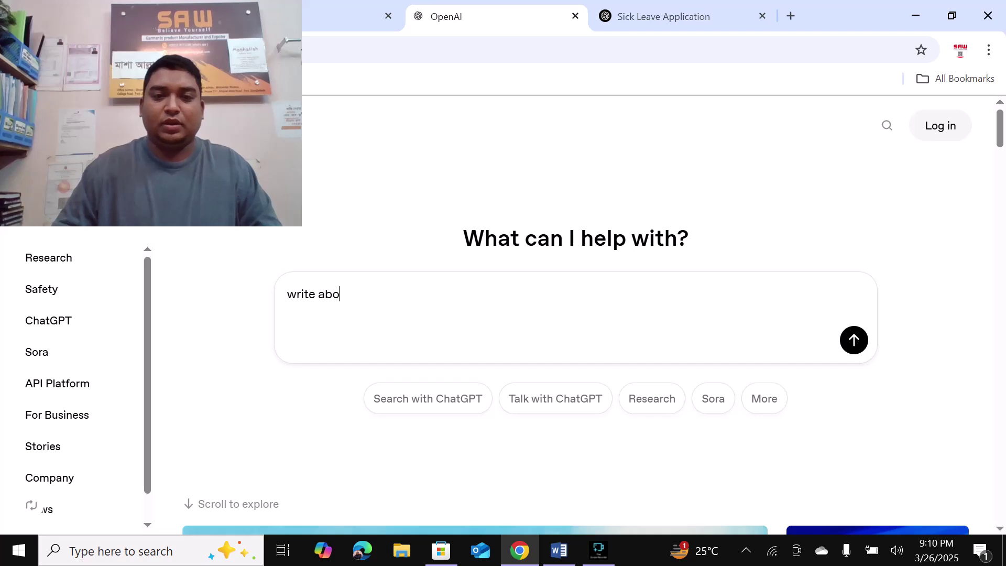
pyautogui.write('ut selli')
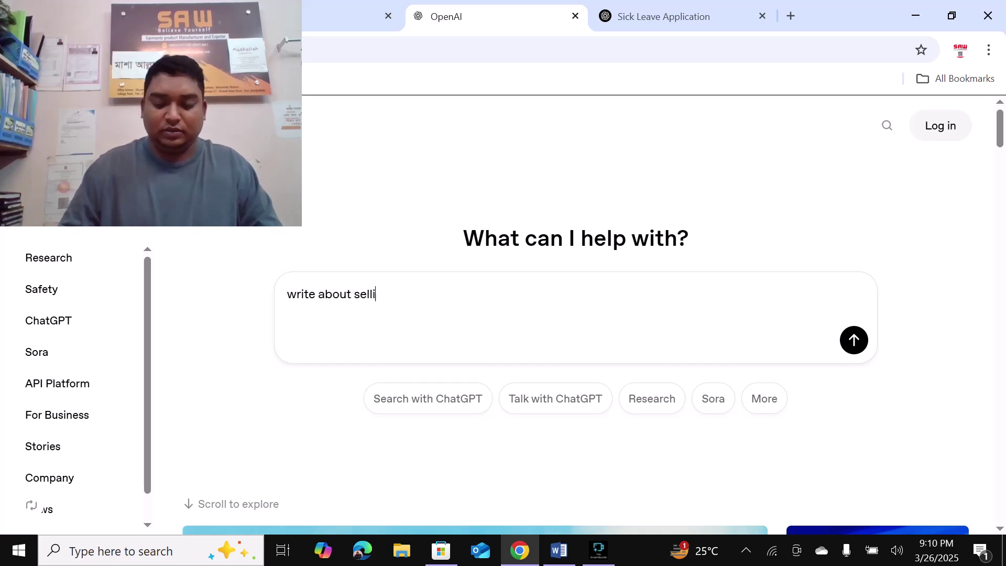
pyautogui.write('ng m,y')
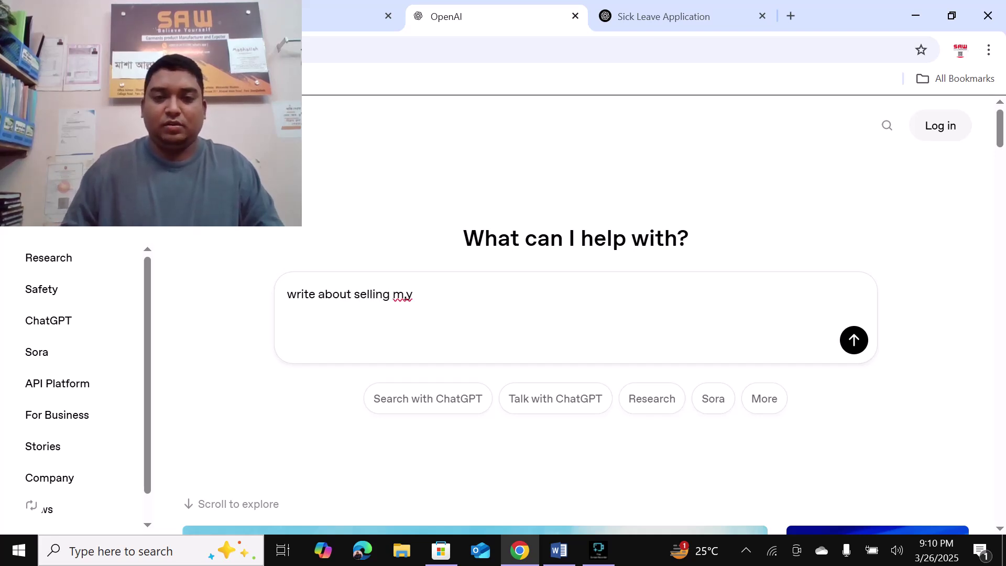
pyautogui.press('BackSpace')
pyautogui.press('BackSpace')
pyautogui.write('t')
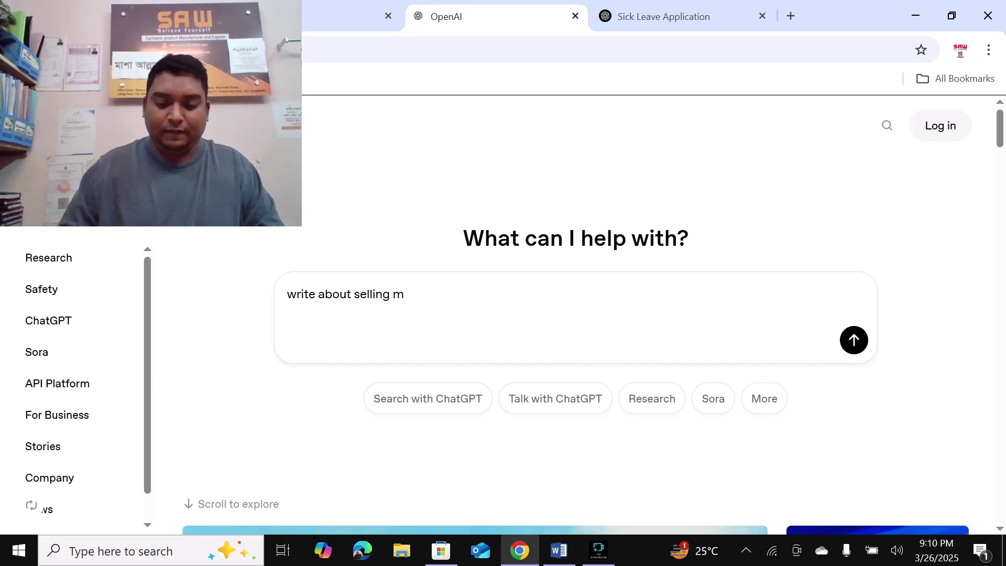
pyautogui.write('thn')
pyautogui.press('BackSpace')
pyautogui.press('BackSpace')
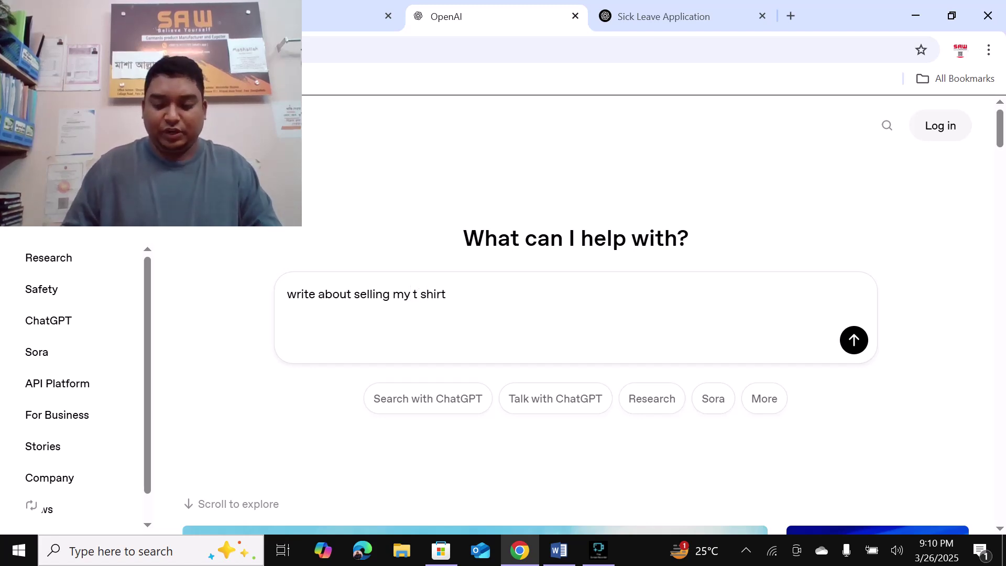
pyautogui.write('shirt ,like')
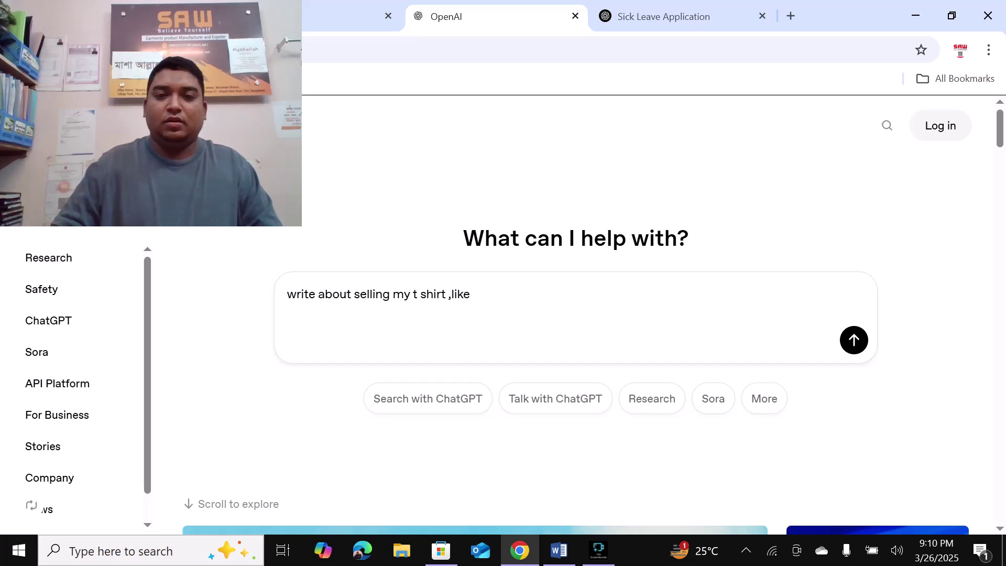
pyautogui.press('BackSpace')
pyautogui.press('BackSpace')
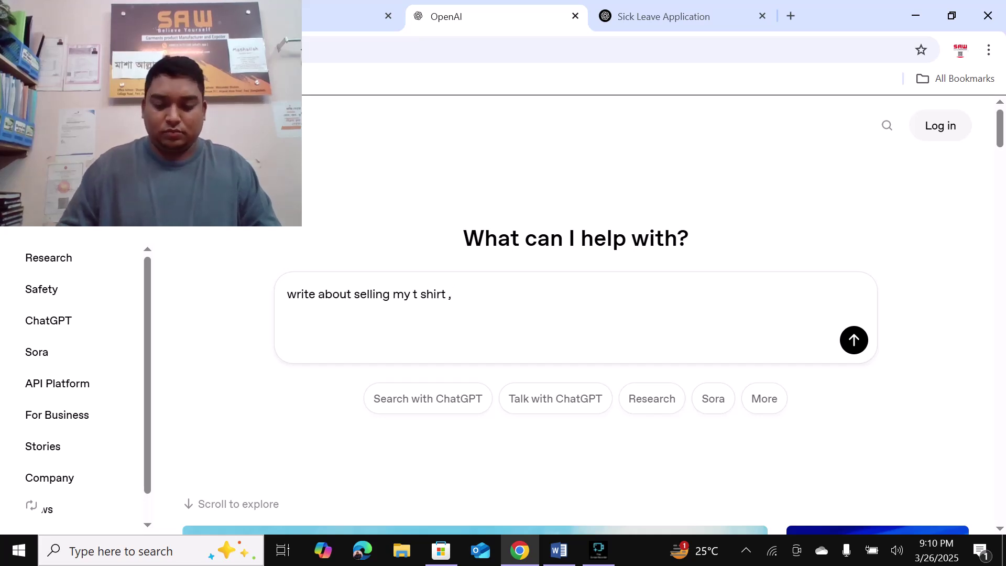
# Continue the prompt with the product details "100% cotton with eu mesurment and many color ,"
pyautogui.write('100%')
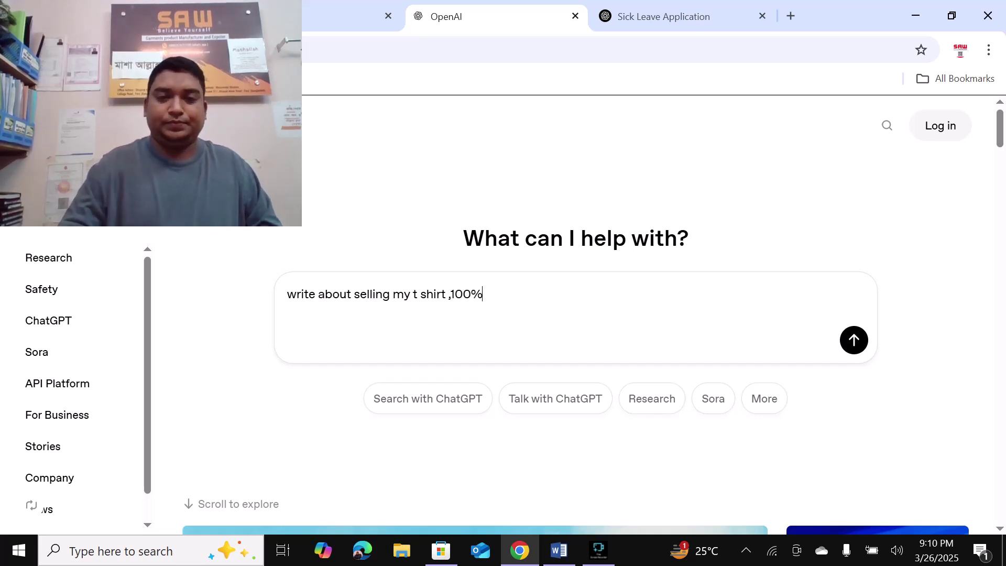
pyautogui.write(' cotton')
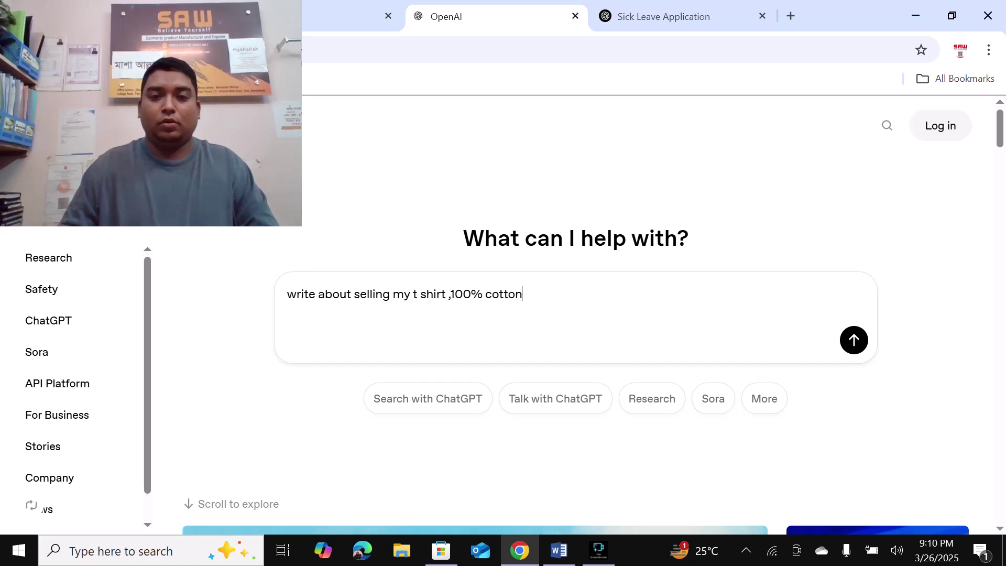
pyautogui.write(' with')
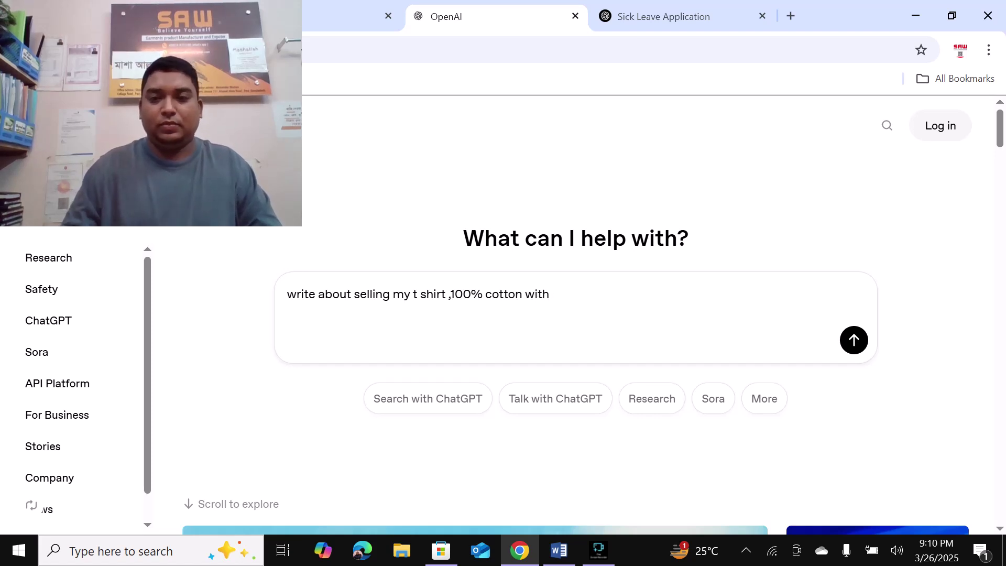
pyautogui.write(' eu mesu')
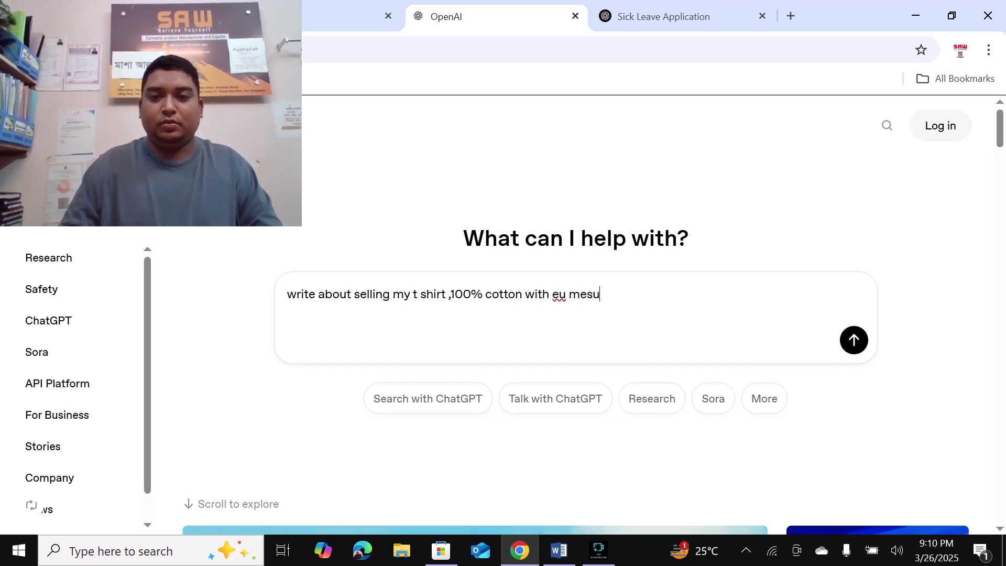
pyautogui.write('rment and ')
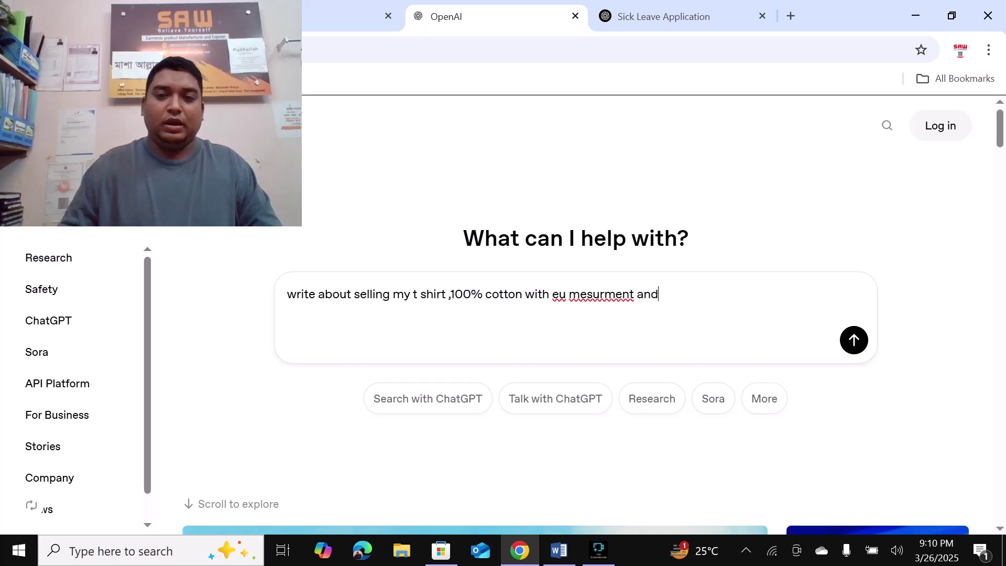
pyautogui.write('siz')
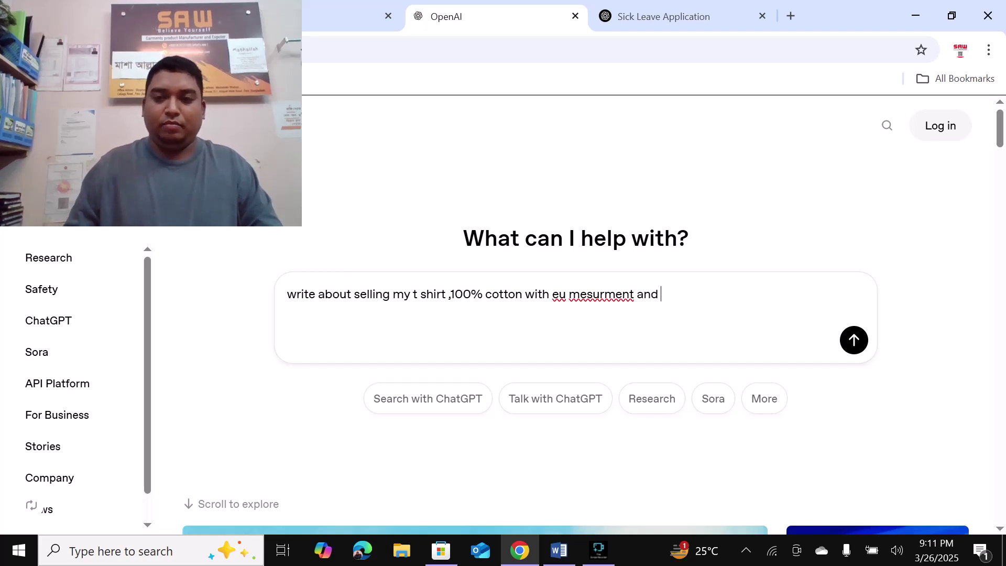
pyautogui.write('many color ,')
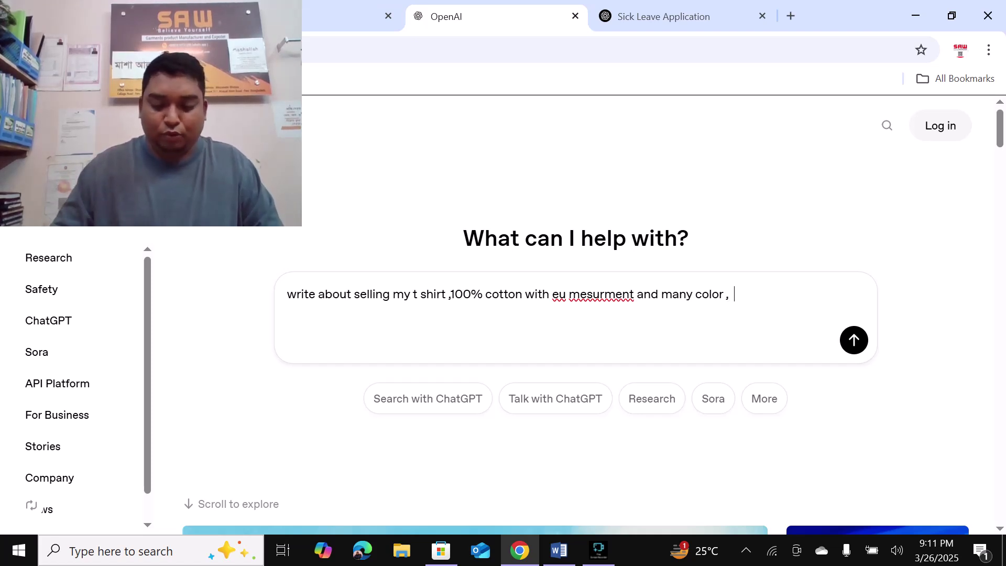
# Complete the prompt with "please write some tag about selling poroduct at bangladesh market" and submit it
pyautogui.write('please ')
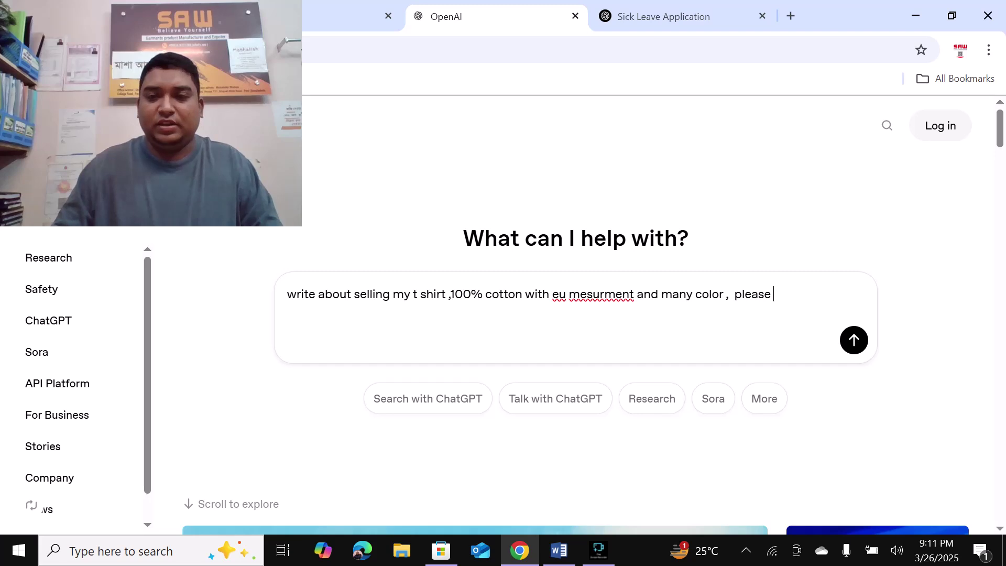
pyautogui.write('write so')
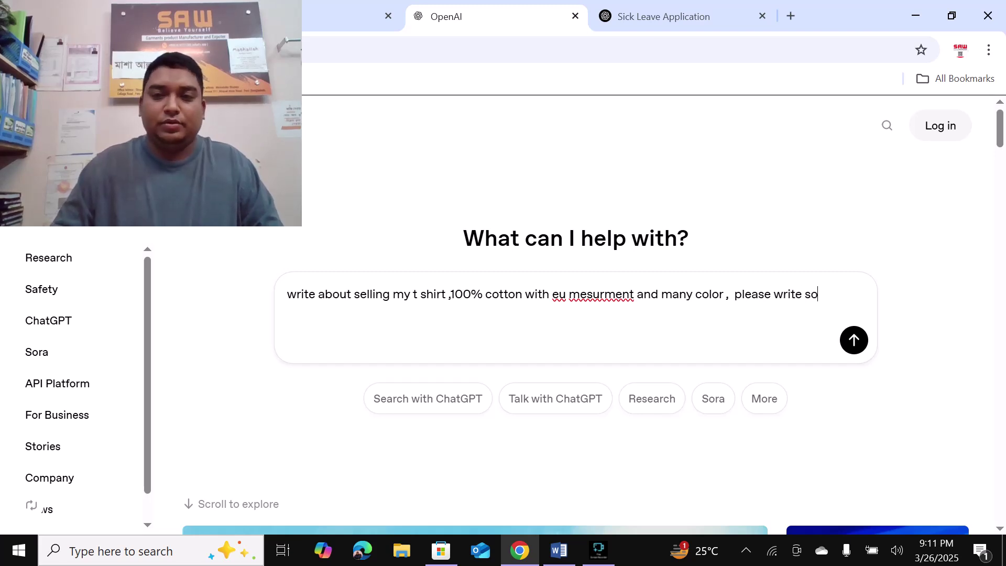
pyautogui.write('me tag ')
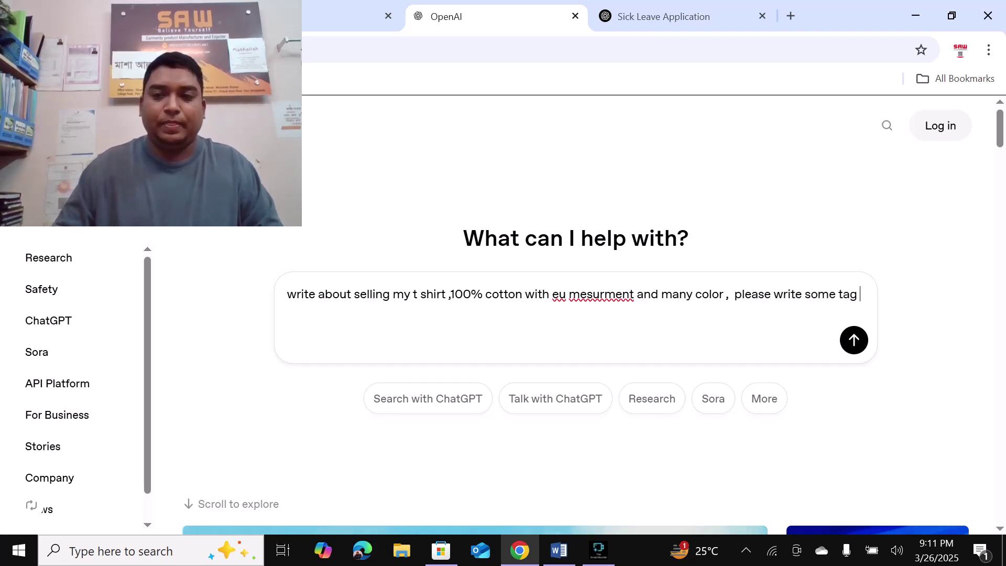
pyautogui.write('about s')
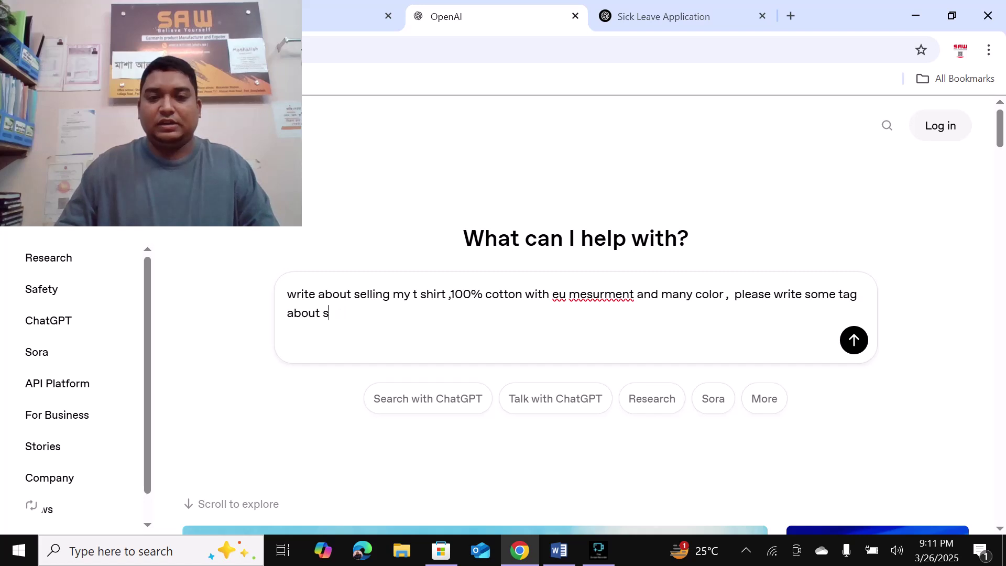
pyautogui.write('elling po')
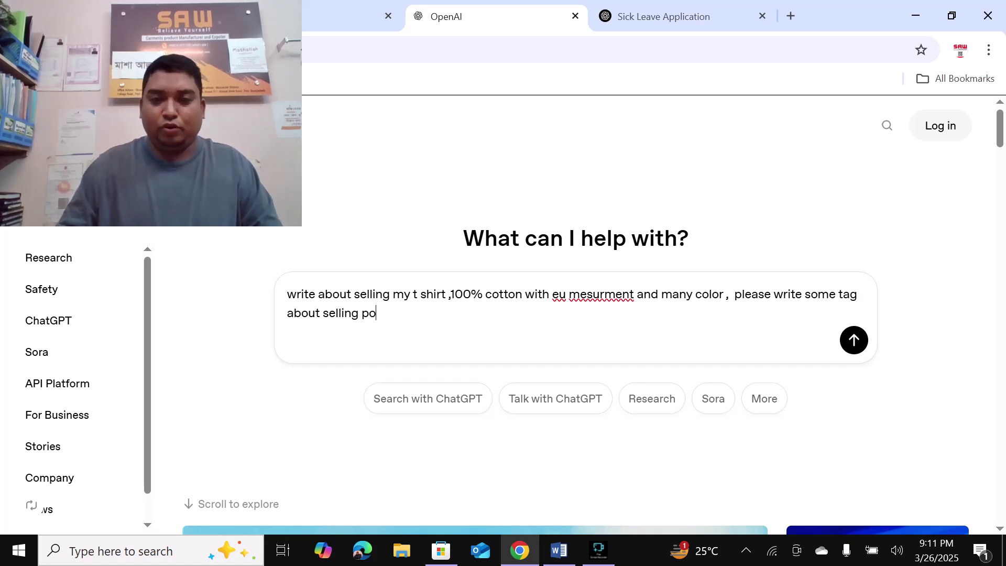
pyautogui.write('roduct ')
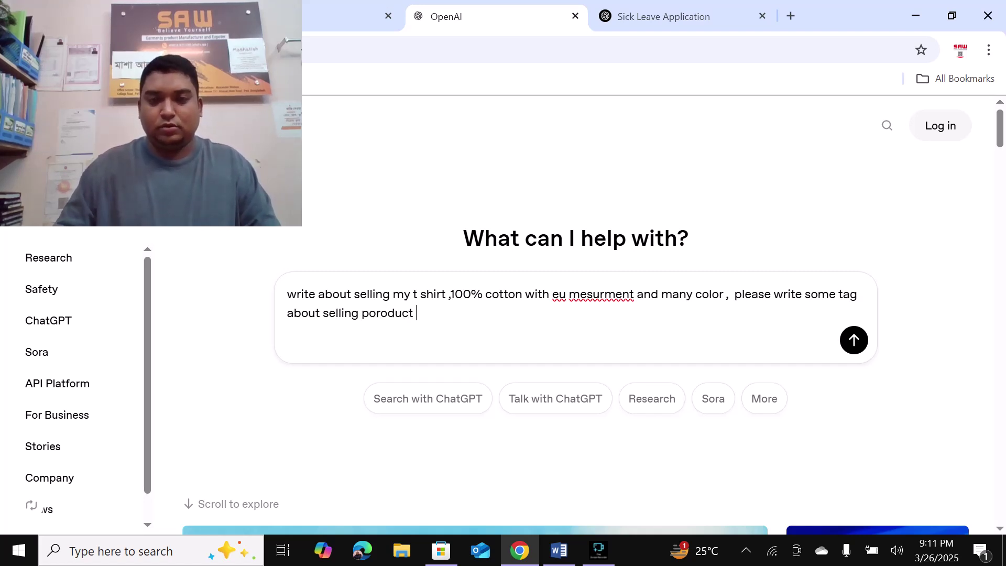
pyautogui.write('at banglad')
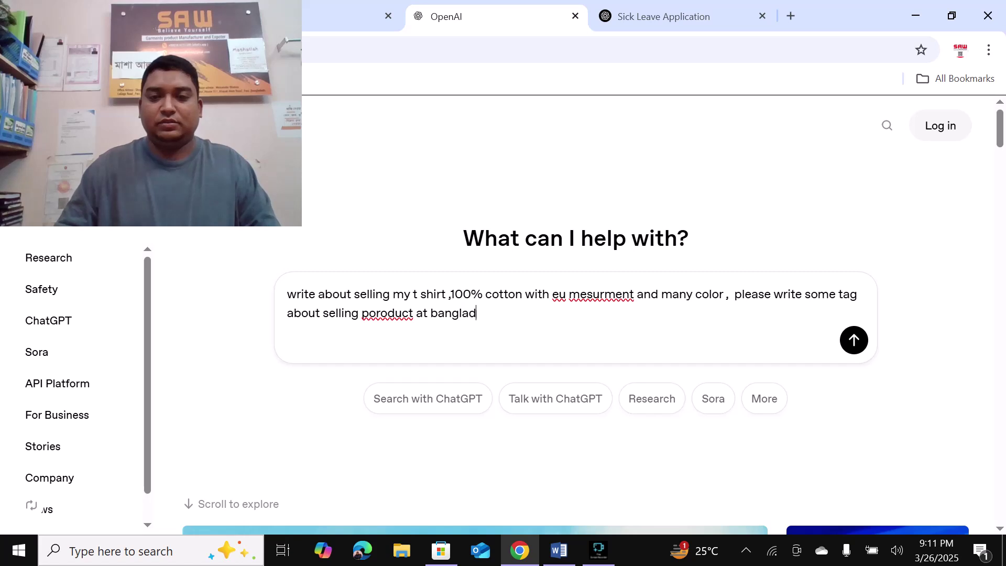
pyautogui.write('esh m')
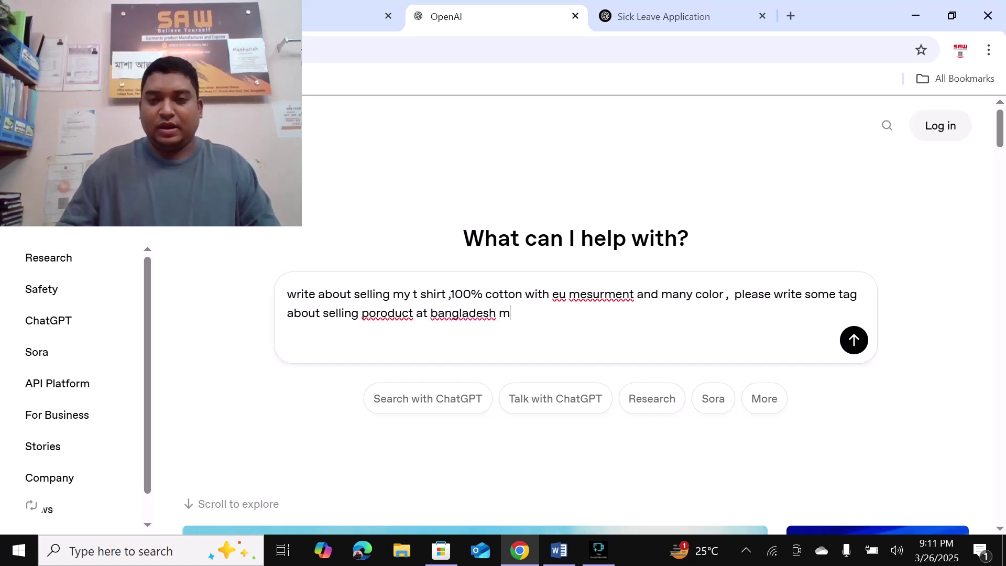
pyautogui.write('arket')
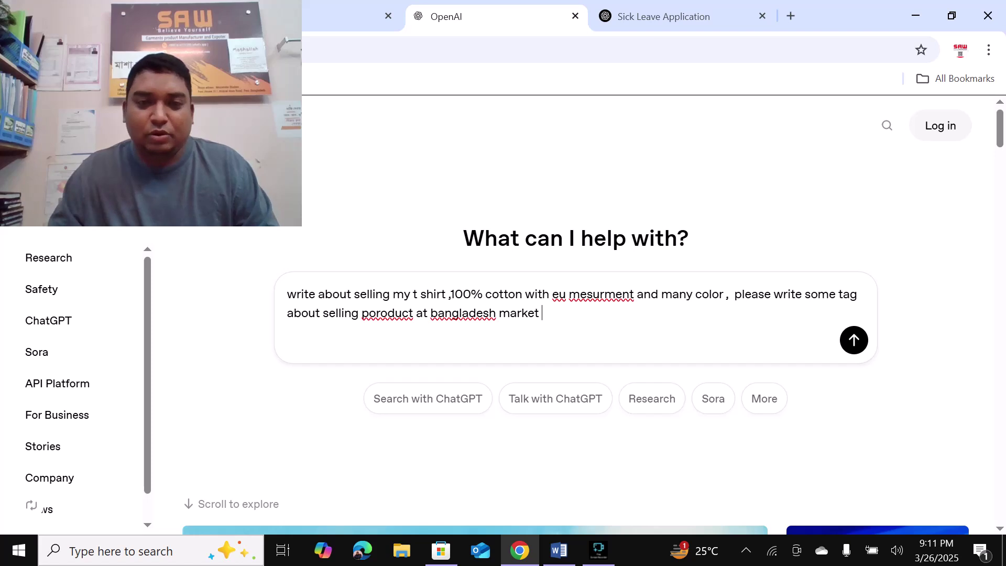
pyautogui.press('Return')
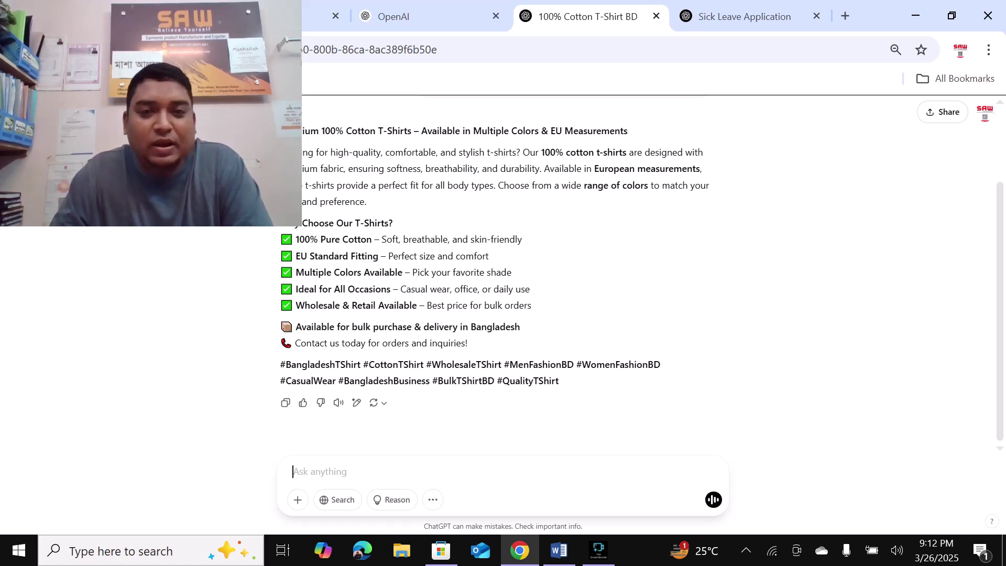
# Review the generated T-shirt sales text together with the submitted prompt and the closing hashtags
pyautogui.scroll(2, 525, 277)
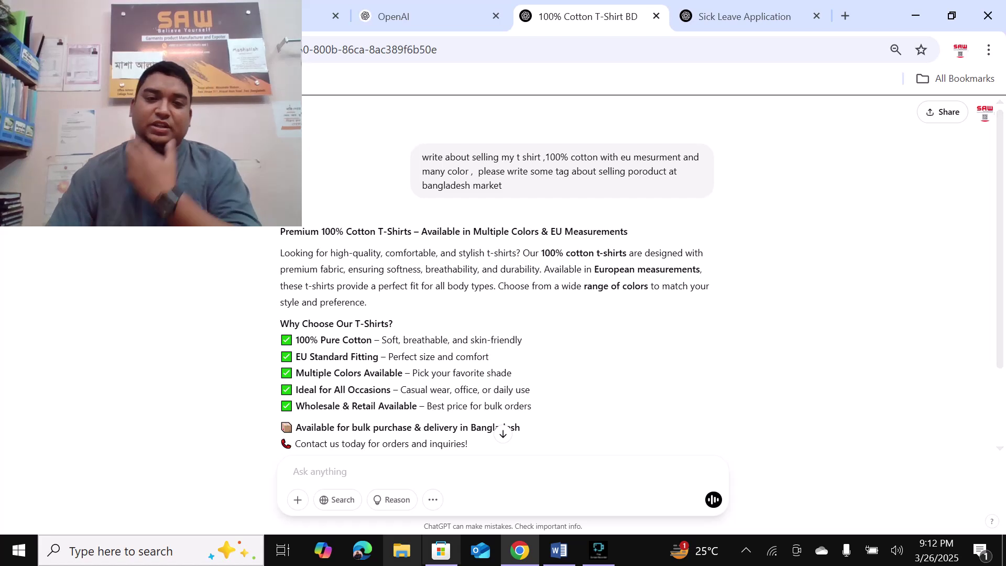
pyautogui.scroll(-1, 503, 428)
pyautogui.scroll(-2, 503, 315)
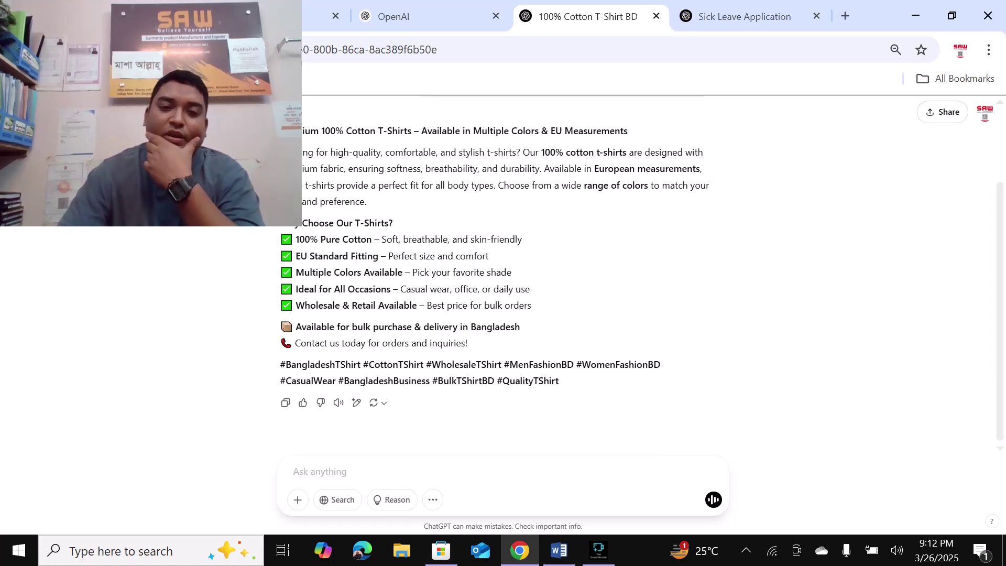
pyautogui.scroll(2, 504, 427)
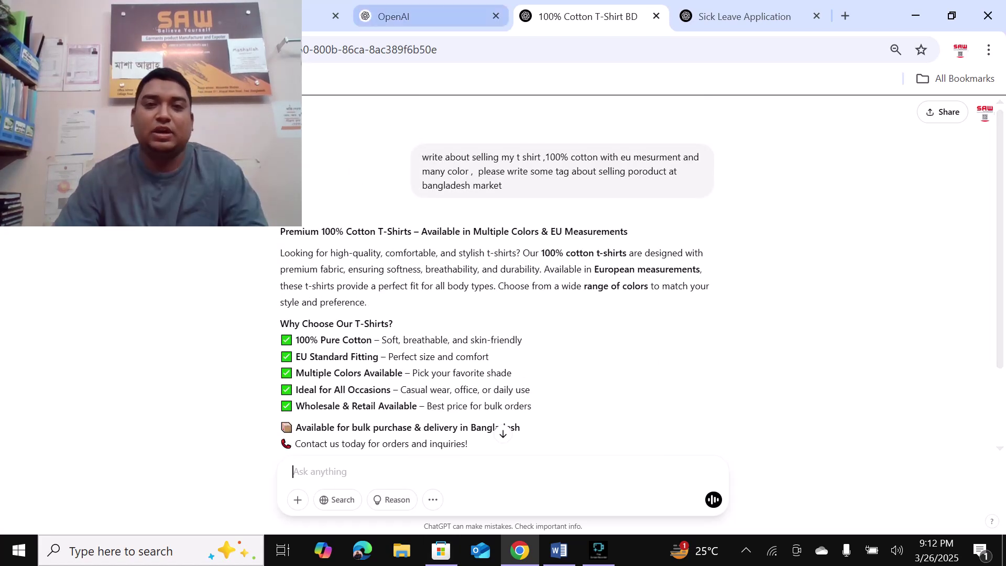
# Return to the OpenAI home page, expand its additional shortcuts and open the For Business page
pyautogui.click(431, 16)
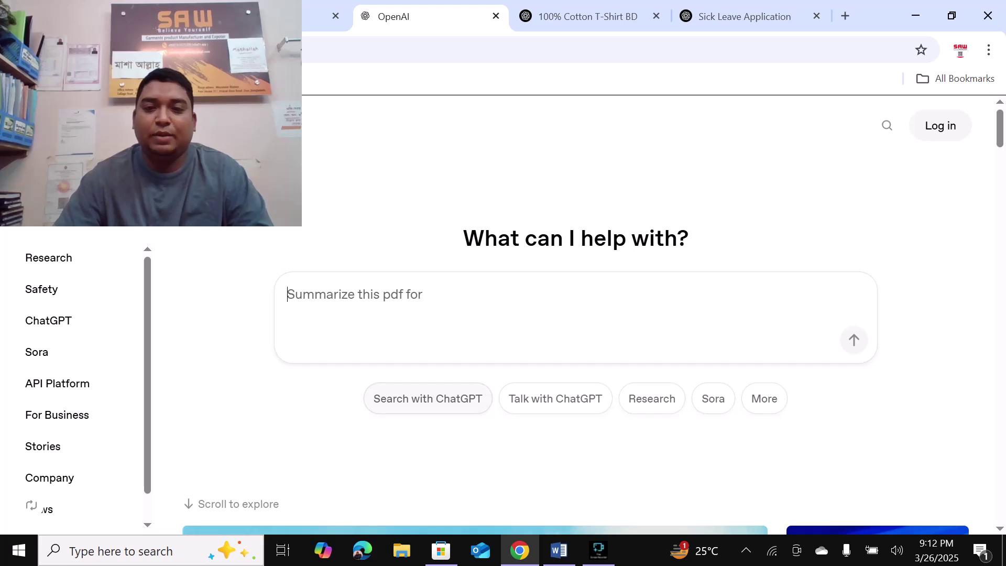
pyautogui.scroll(-4, 504, 409)
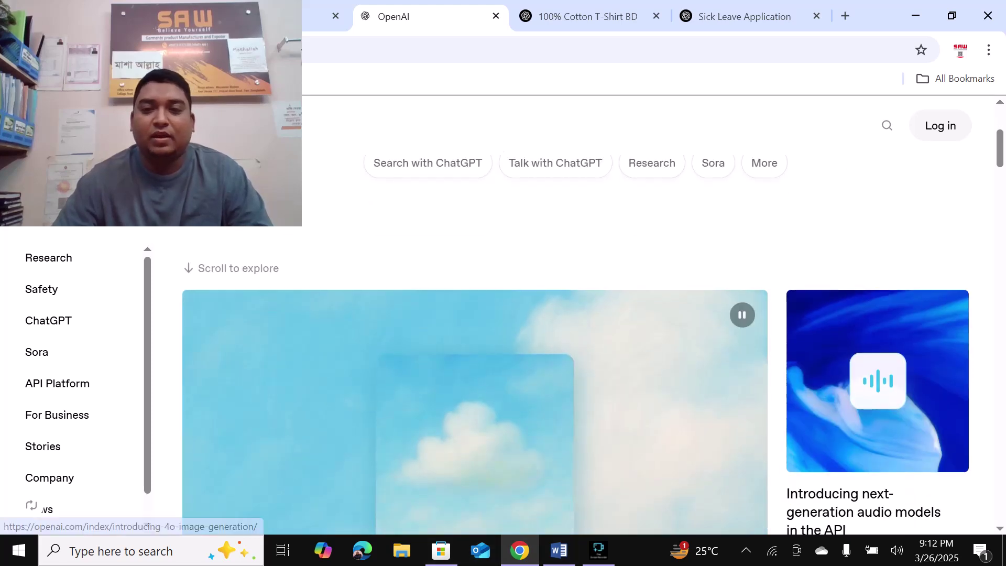
pyautogui.scroll(3, 475, 412)
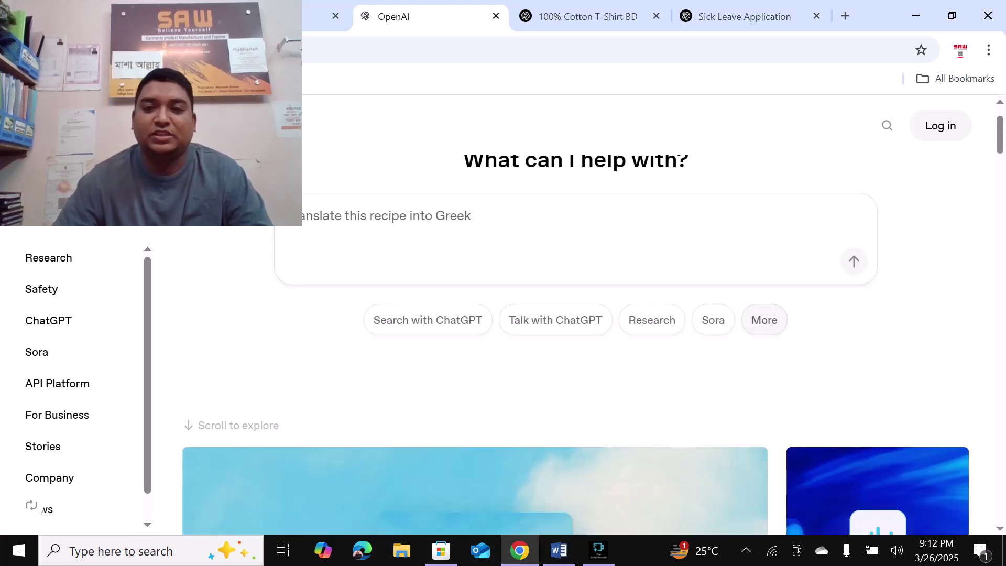
pyautogui.click(764, 320)
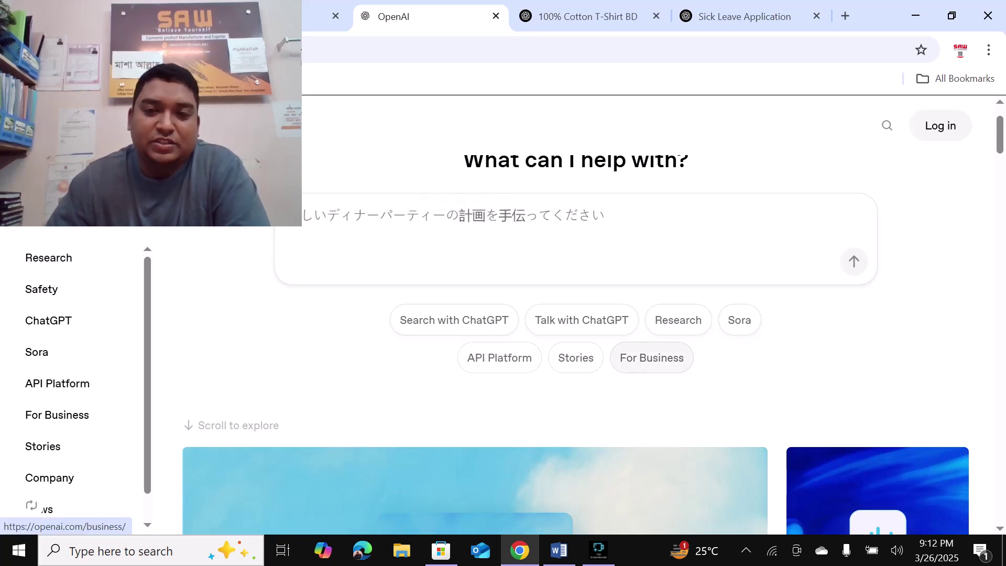
pyautogui.click(652, 358)
# Look through the For Business page, from its product offerings to the customer company stories
pyautogui.scroll(-2, 629, 330)
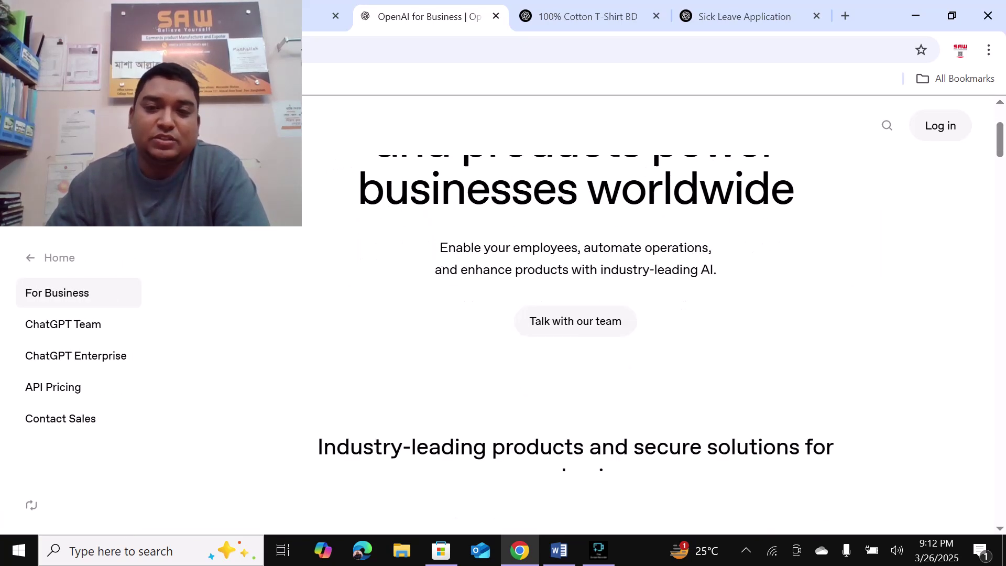
pyautogui.scroll(-5, 307, 294)
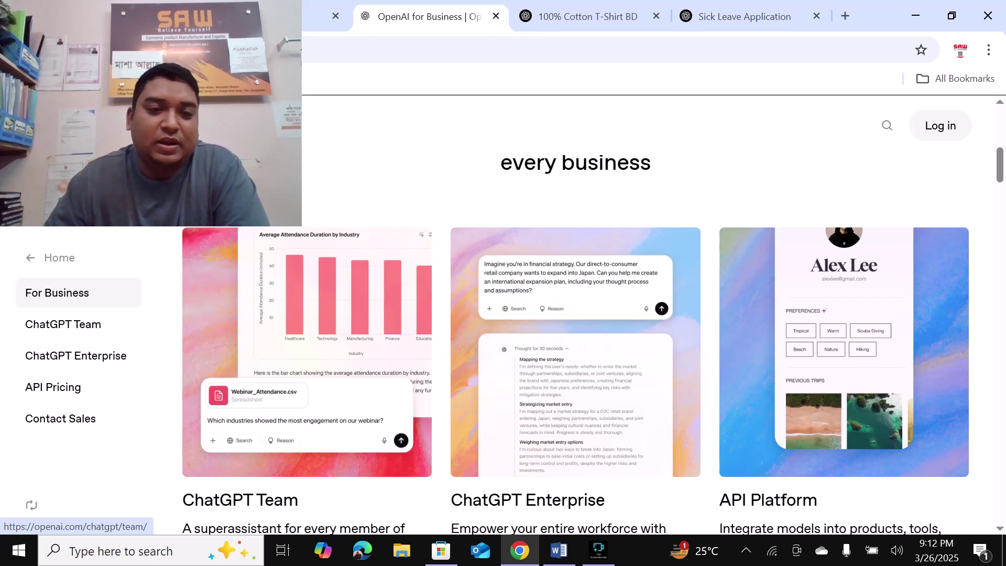
pyautogui.scroll(-2, 308, 294)
pyautogui.scroll(-4, 576, 341)
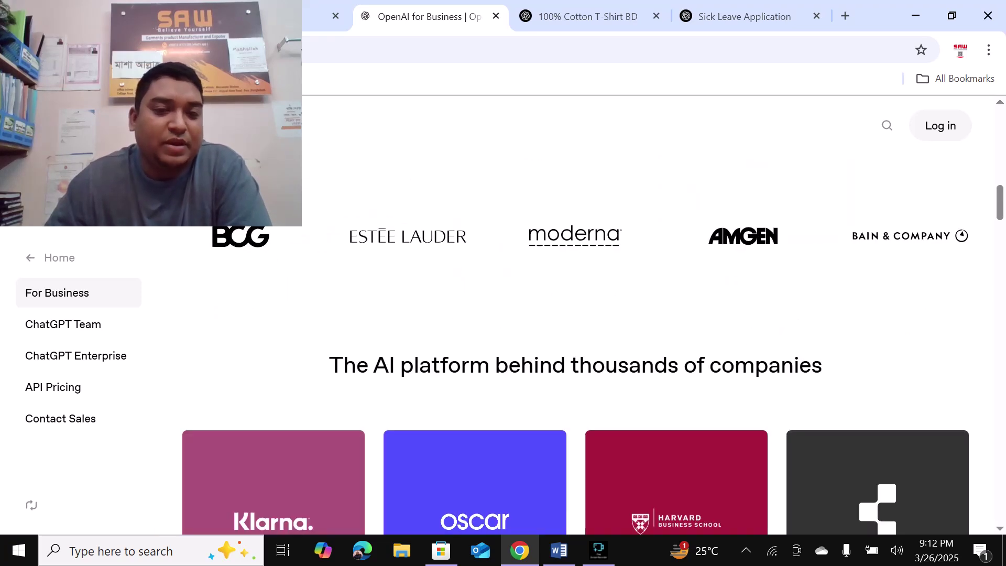
pyautogui.scroll(-4, 577, 341)
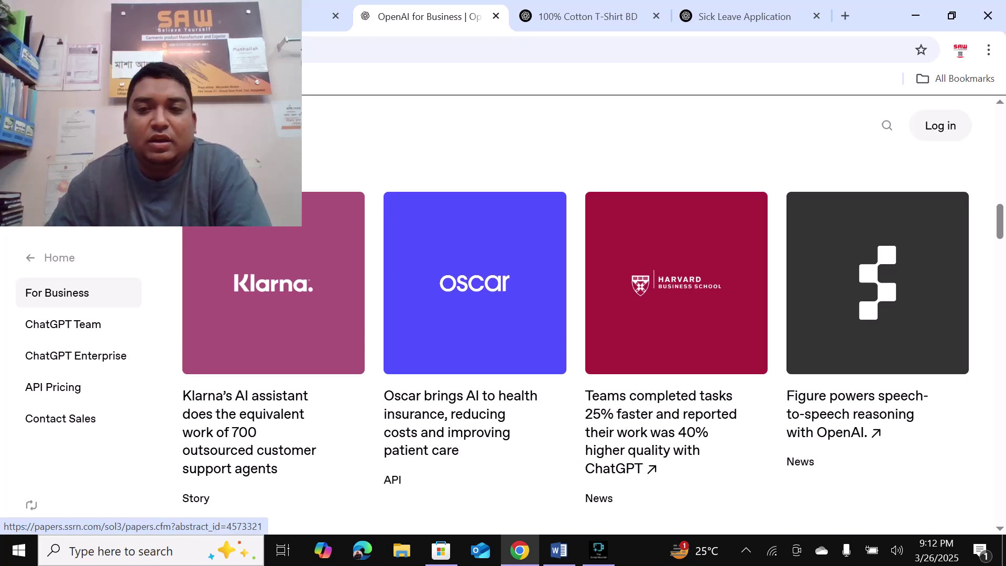
pyautogui.scroll(-5, 676, 314)
pyautogui.scroll(15, 577, 315)
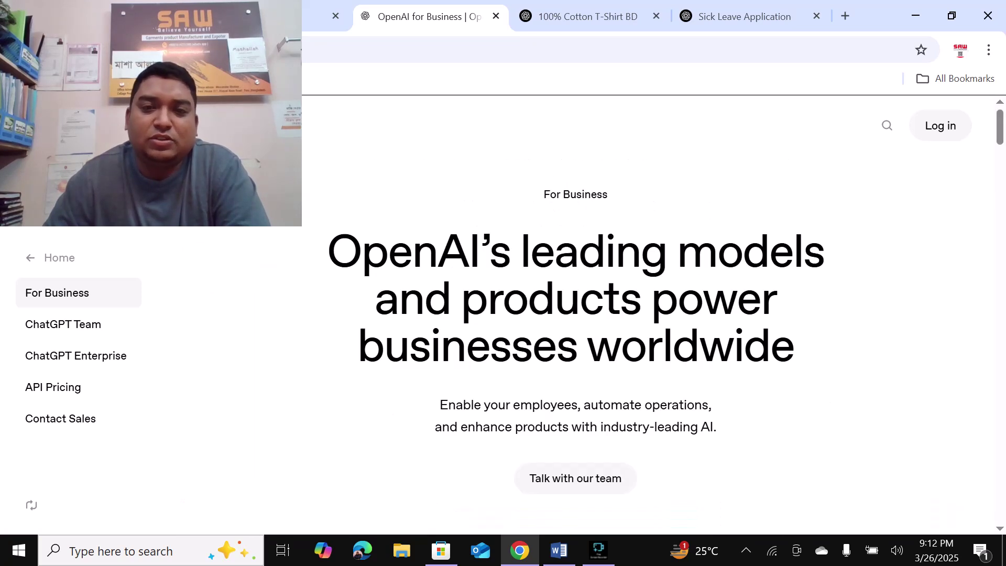
# Switch back to the T-shirt chat and view the submitted prompt with the generated sales text
pyautogui.click(587, 17)
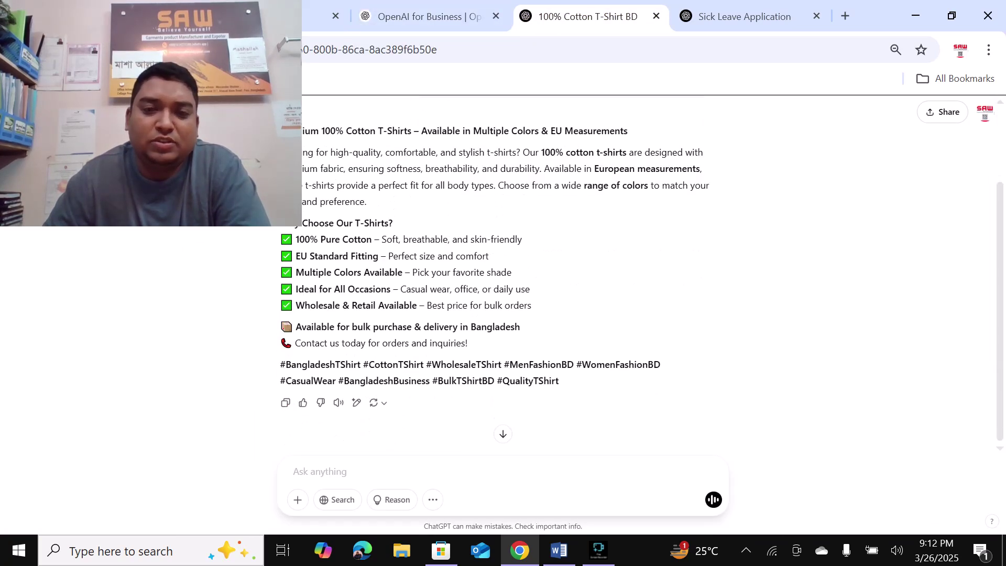
pyautogui.scroll(3, 576, 288)
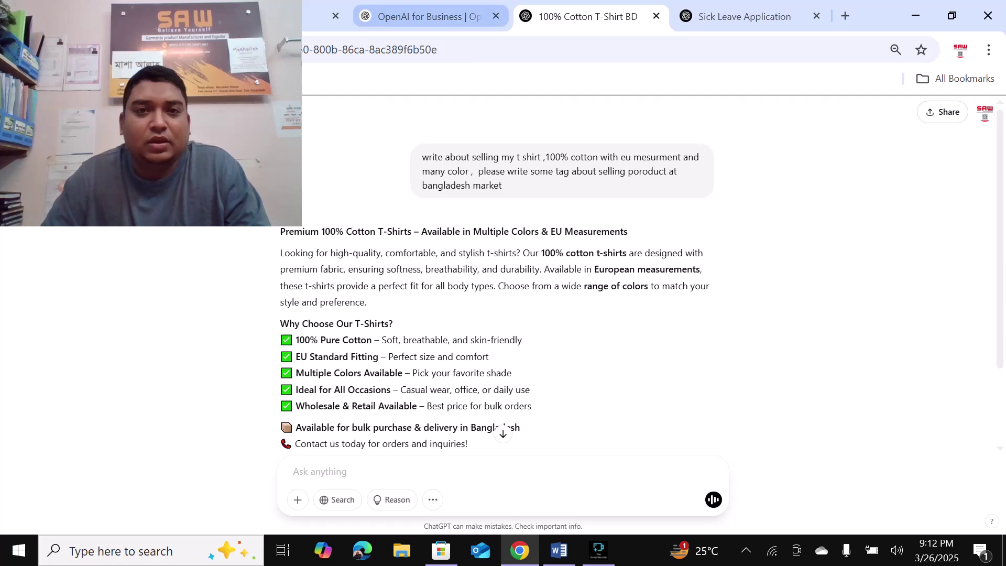
pyautogui.click(424, 16)
pyautogui.click(588, 16)
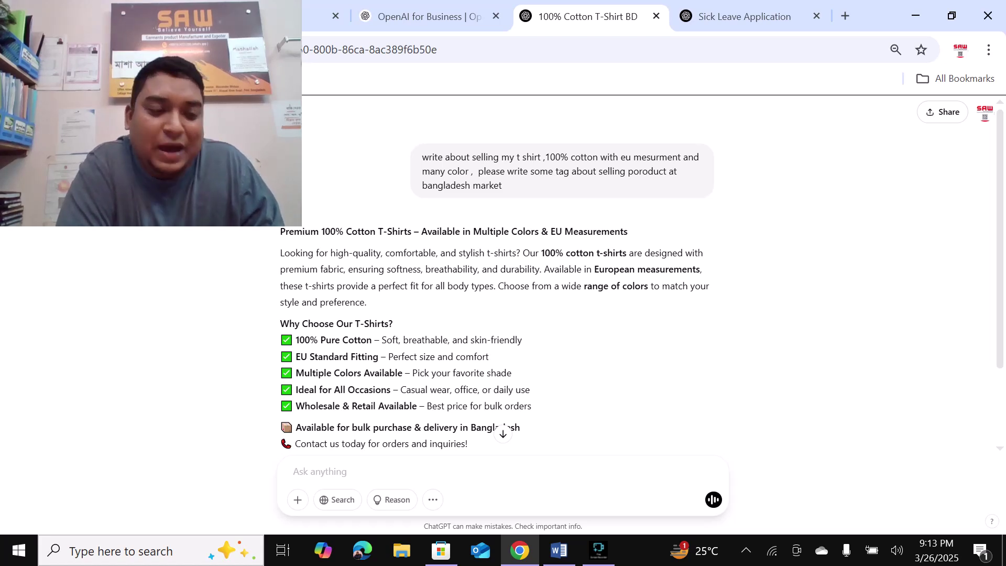
# Start a follow-up prompt in the T-shirt chat reading "write an visa cover later for france"
pyautogui.scroll(-2, 503, 274)
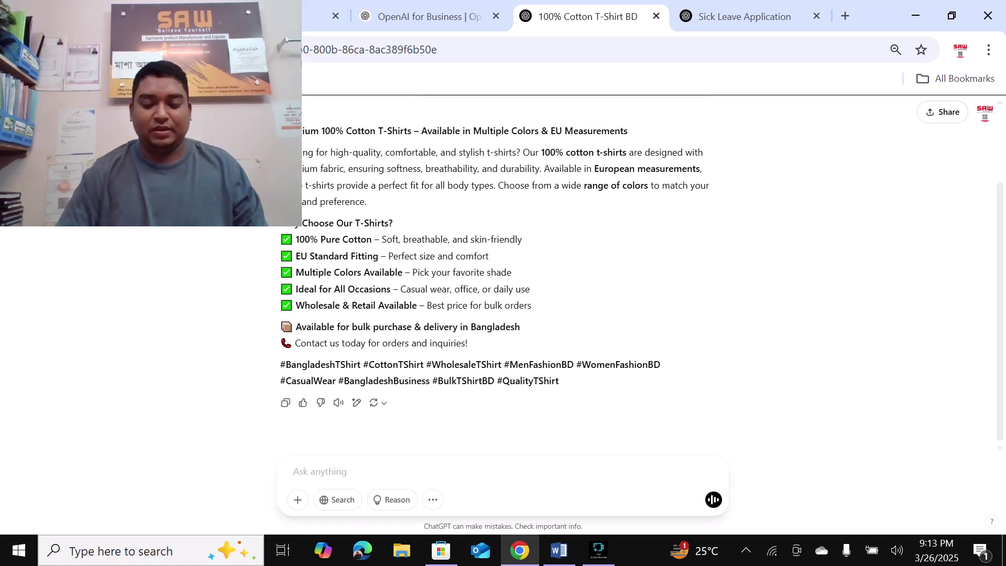
pyautogui.write('write')
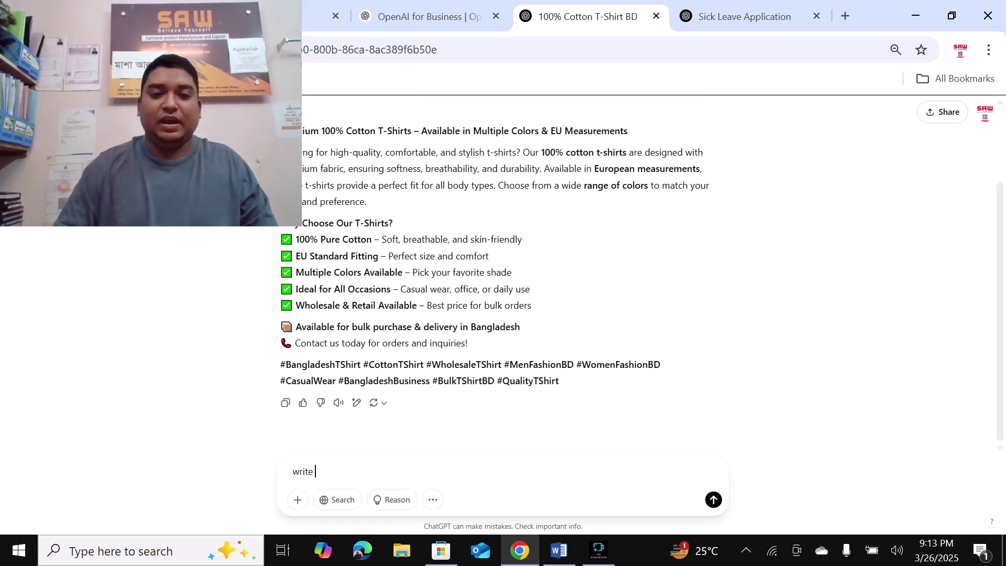
pyautogui.write(' an')
pyautogui.write('i')
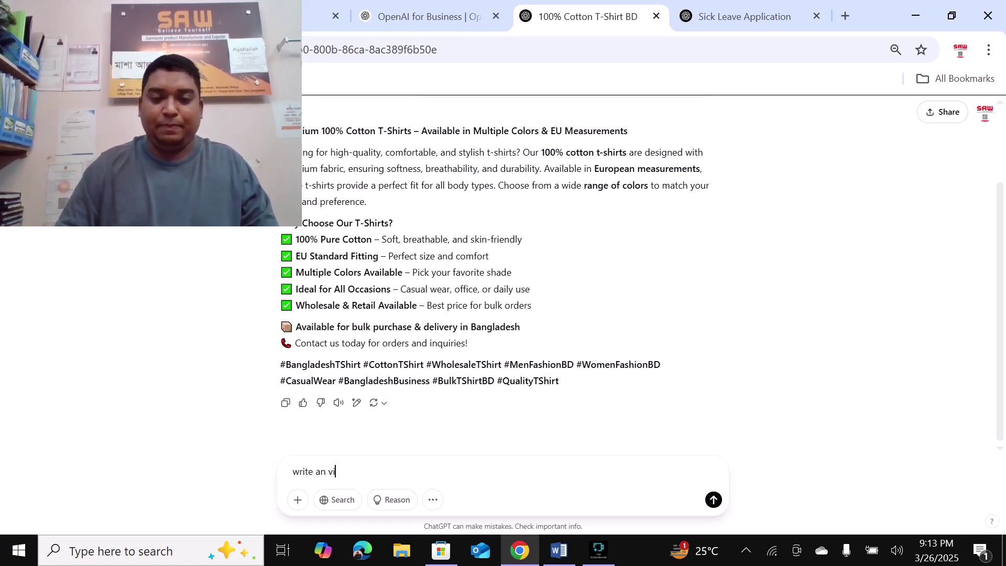
pyautogui.write('sa cover')
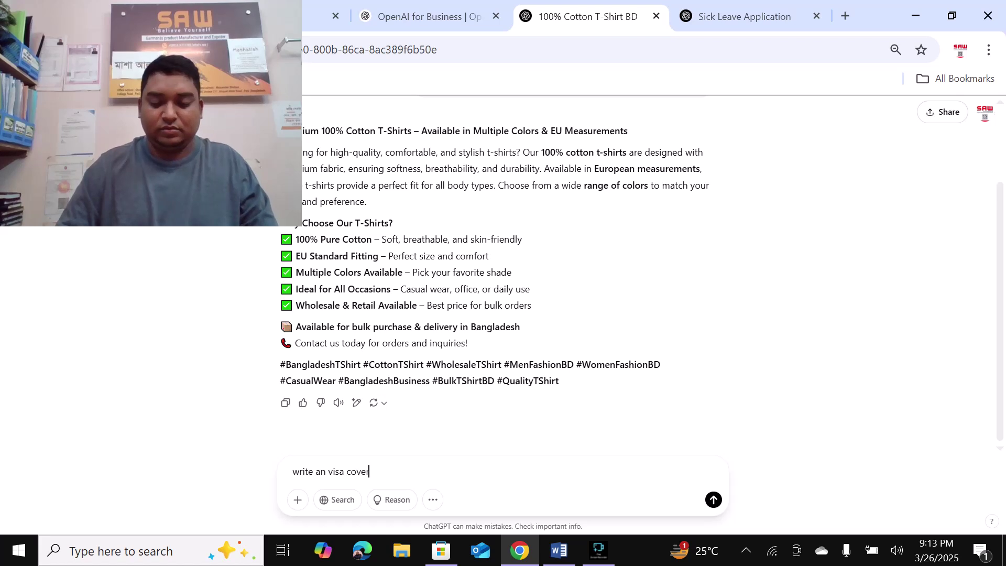
pyautogui.write(' lat')
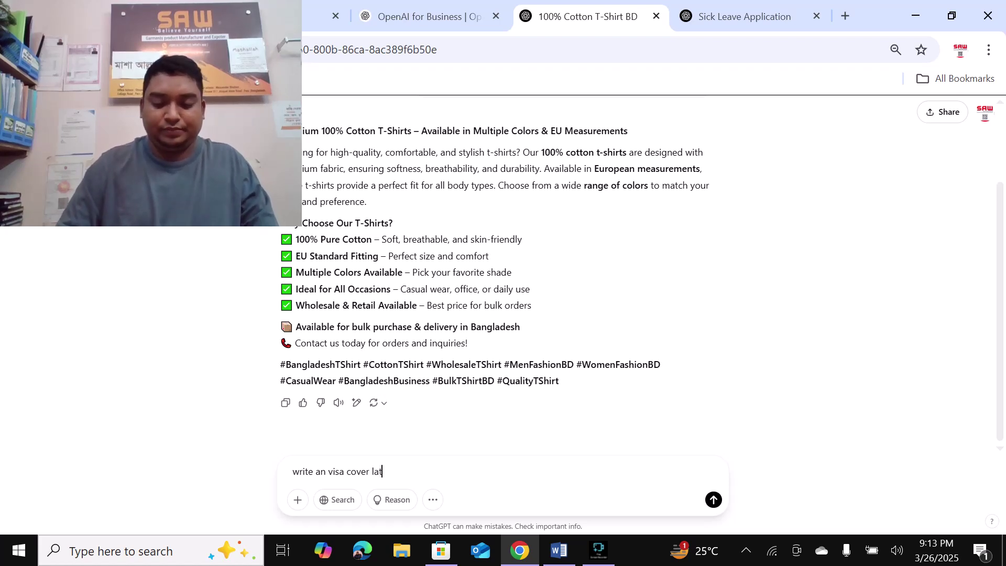
pyautogui.write('er for ')
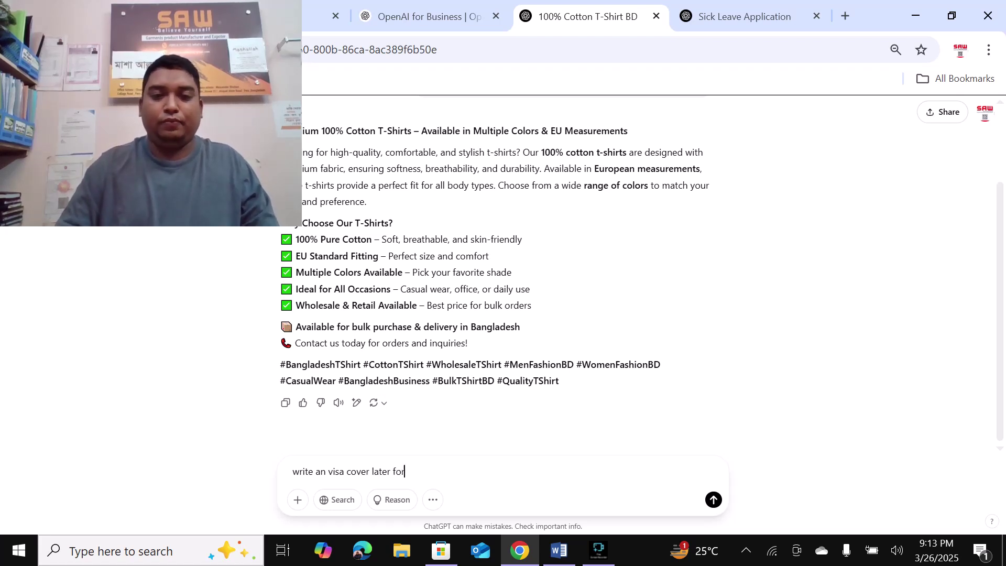
pyautogui.write('frandce')
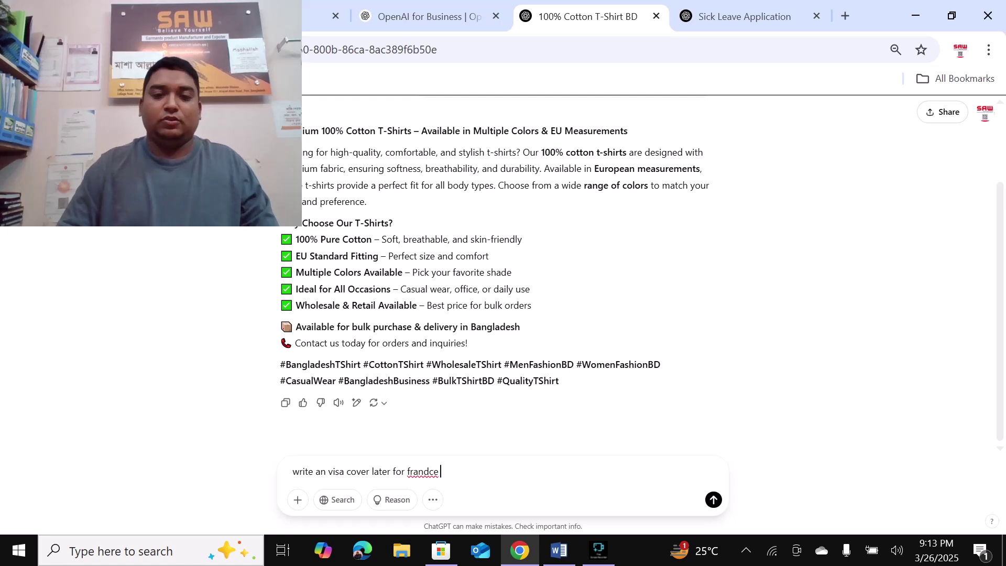
pyautogui.press('BackSpace')
pyautogui.press('BackSpace')
pyautogui.press('BackSpace')
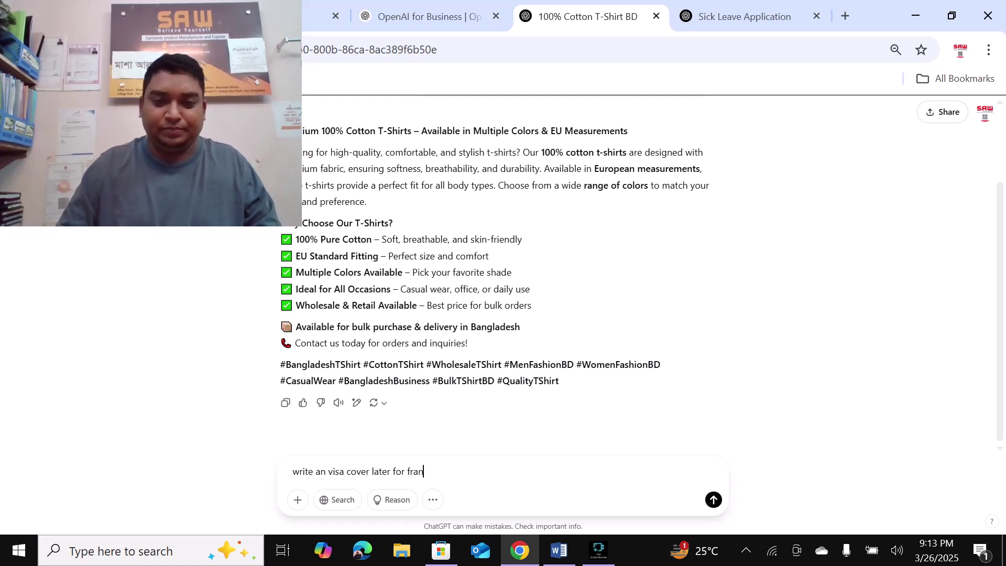
pyautogui.write('ce')
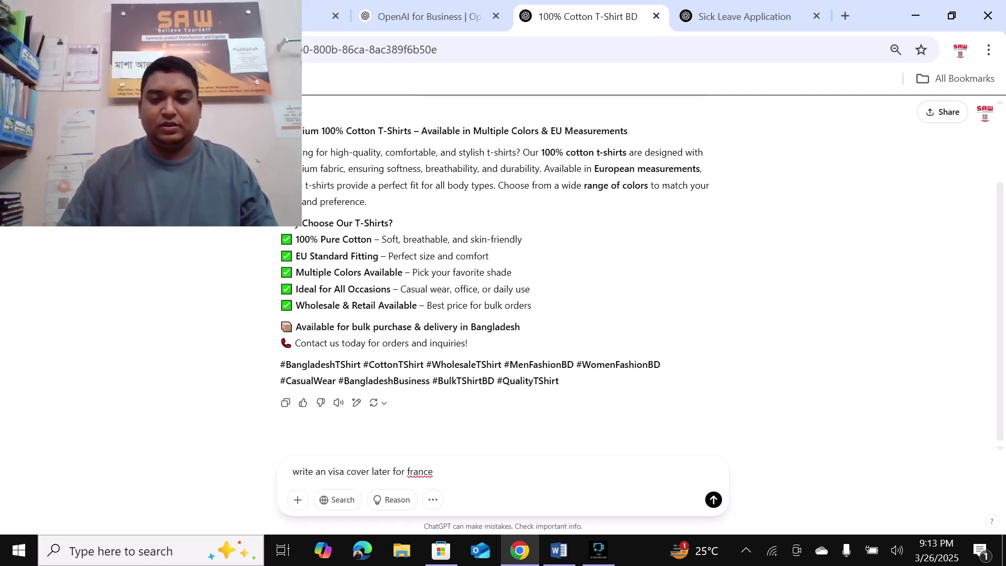
# Complete the prompt with "- visit visa" and submit it
pyautogui.write('-')
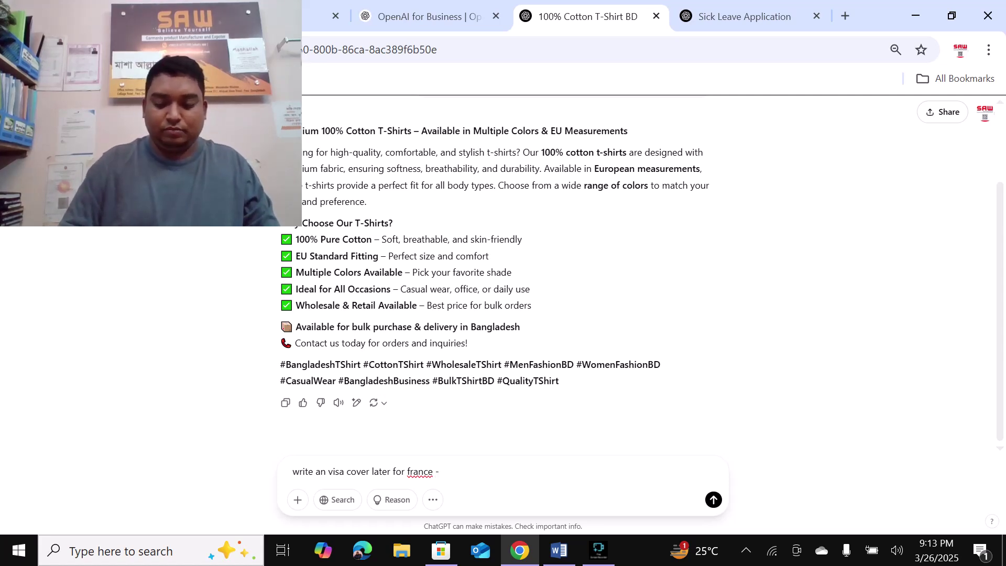
pyautogui.write(' visit visa')
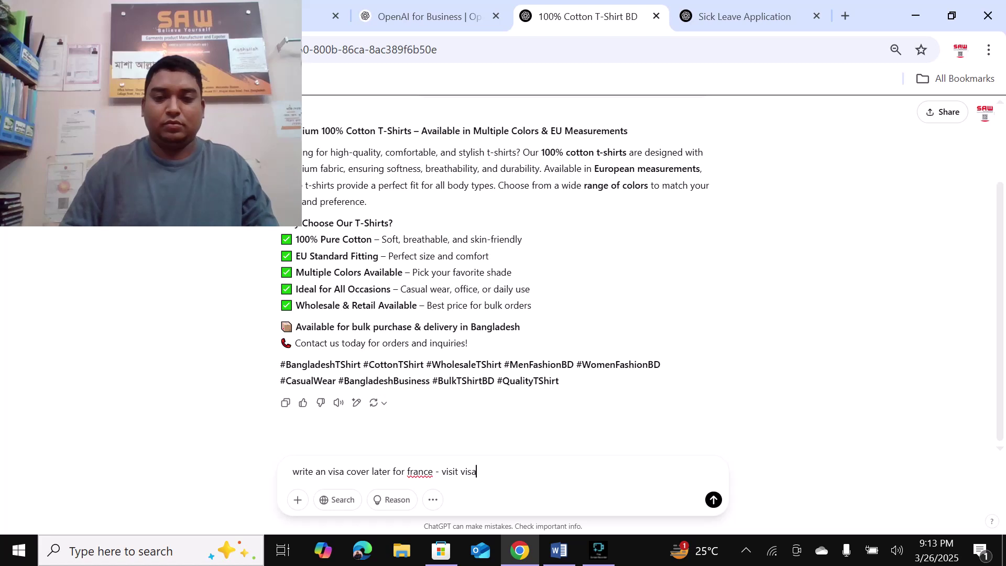
pyautogui.press('Return')
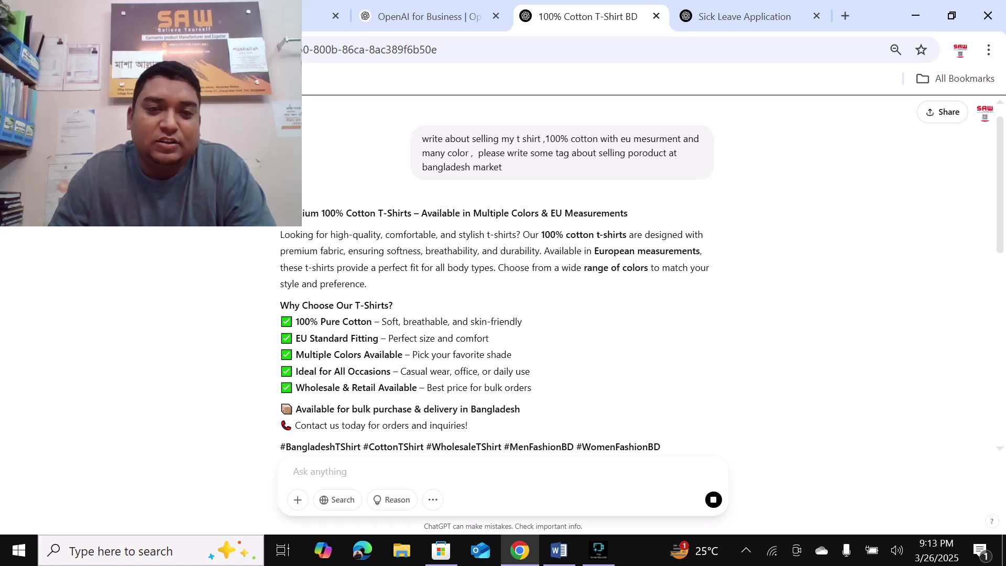
# Review the generated visa cover letter from its address placeholders to the signature, highlighting the opening paragraph about the trip's purpose and dates
pyautogui.scroll(-5, 503, 283)
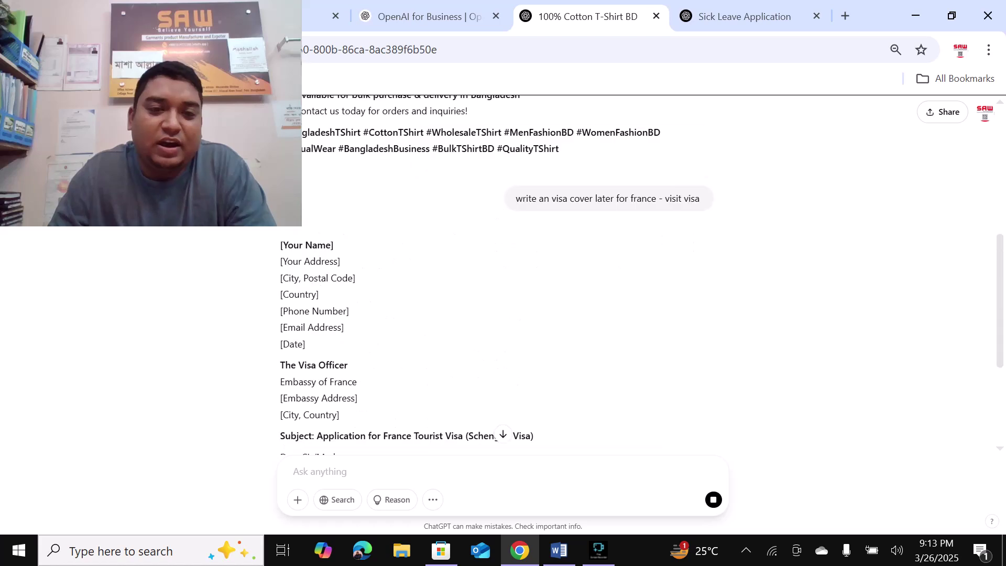
pyautogui.scroll(-1, 503, 283)
pyautogui.scroll(-3, 503, 283)
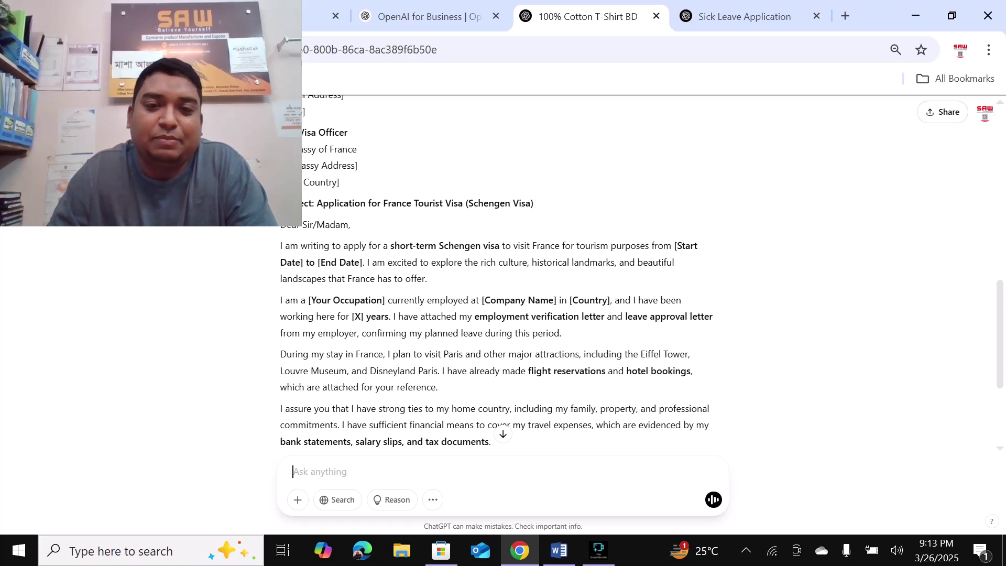
pyautogui.scroll(-3, 503, 283)
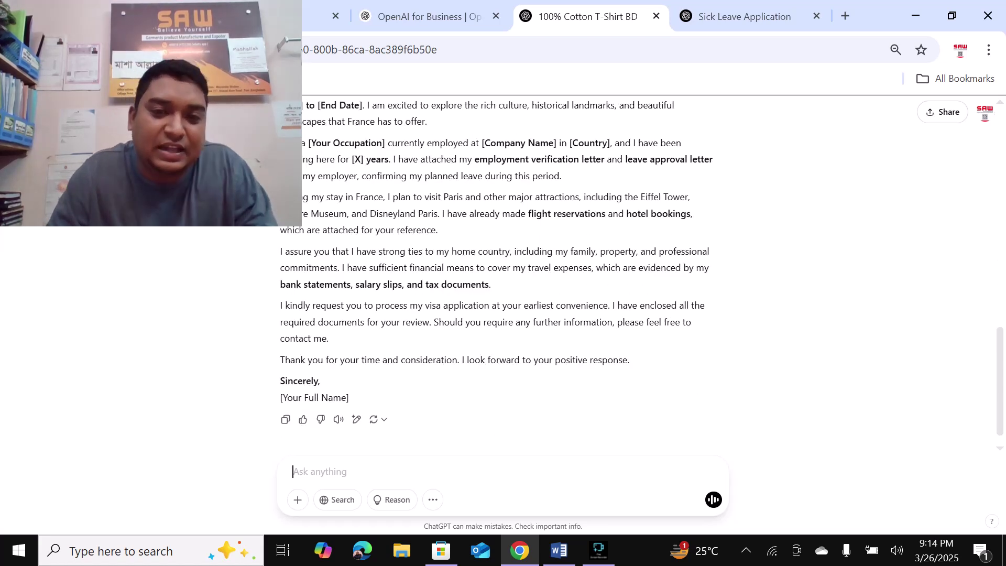
pyautogui.scroll(5, 503, 283)
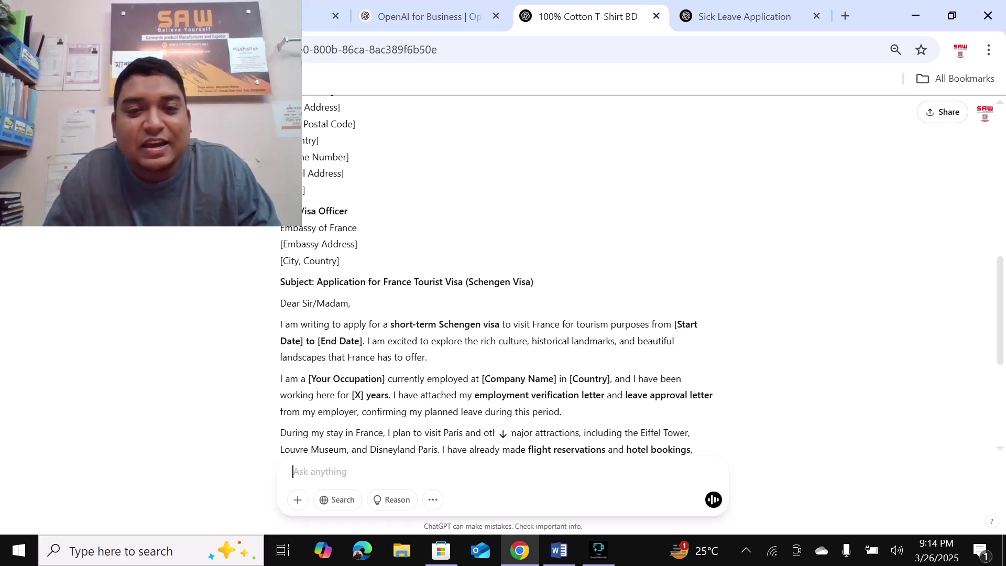
pyautogui.tripleClick(402, 325)
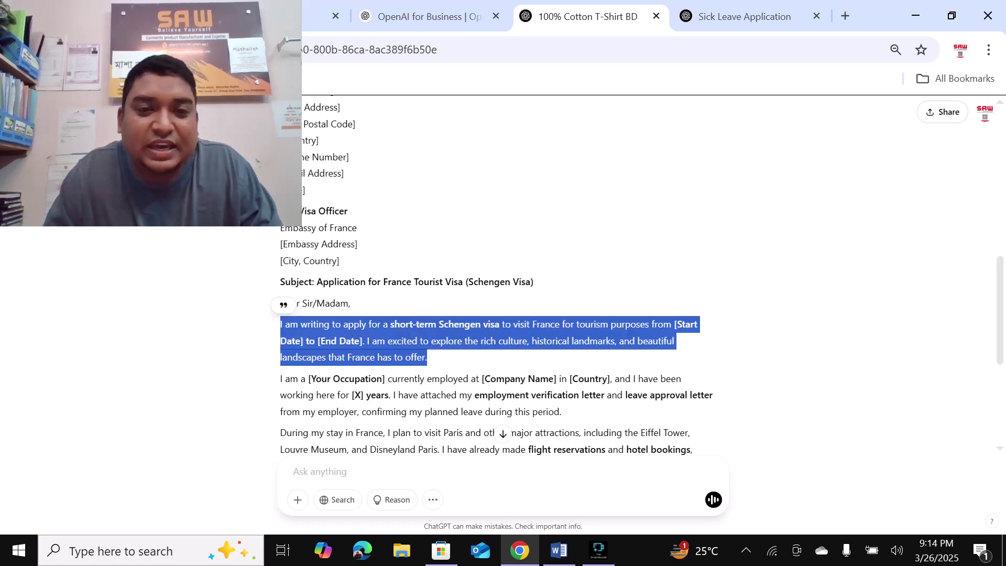
pyautogui.click(402, 325)
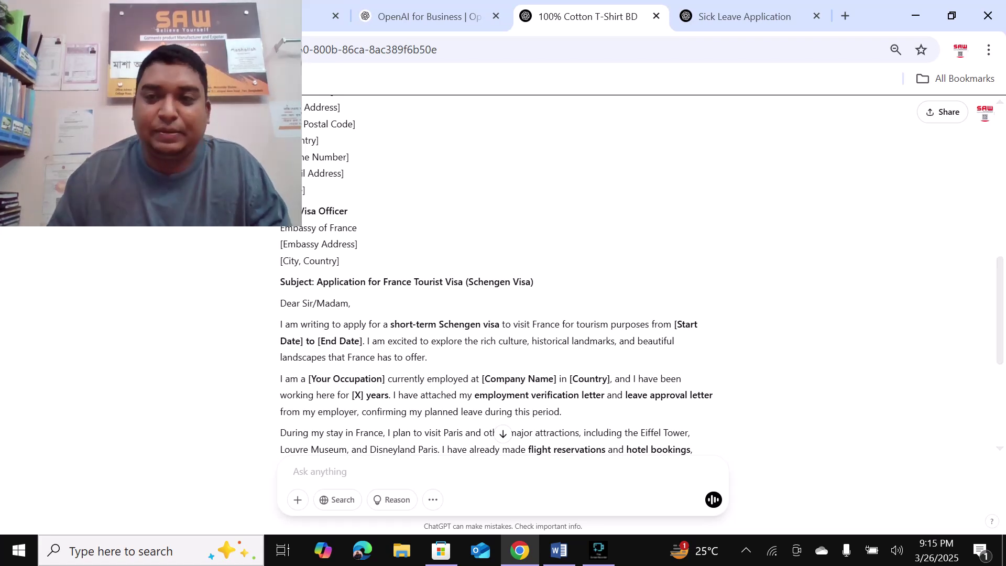
pyautogui.scroll(-5, 503, 278)
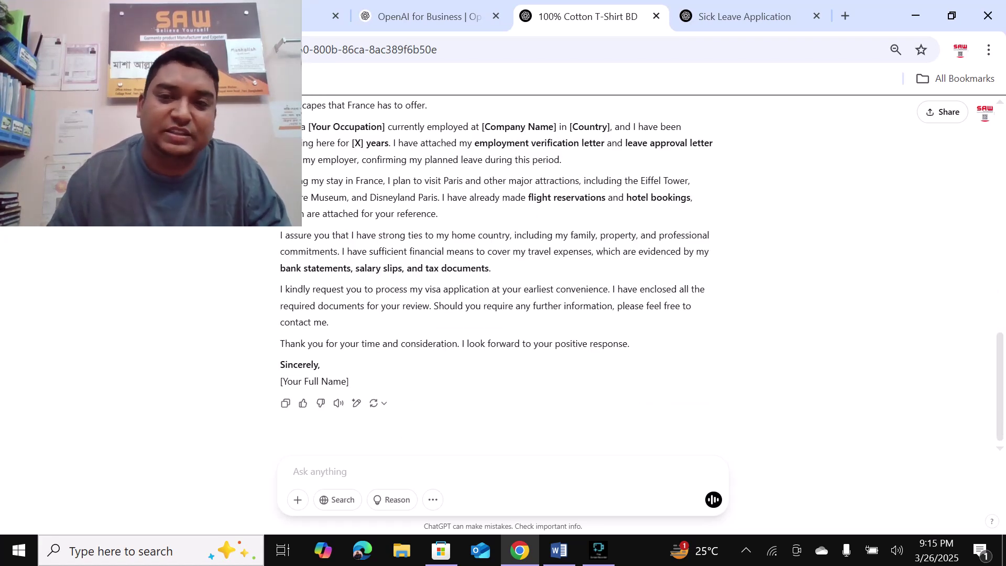
pyautogui.scroll(10, 503, 278)
pyautogui.scroll(-10, 503, 278)
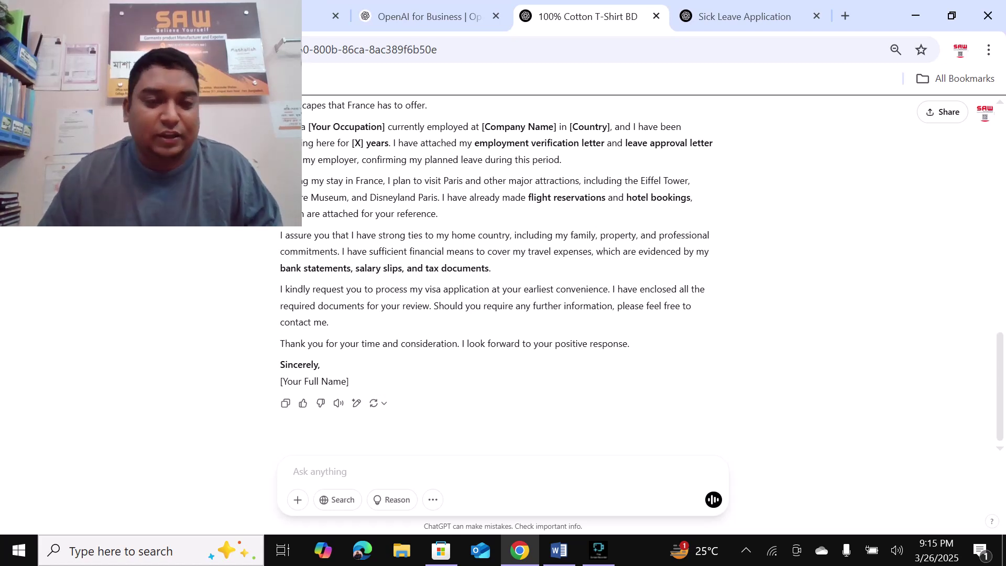
pyautogui.click(599, 551)
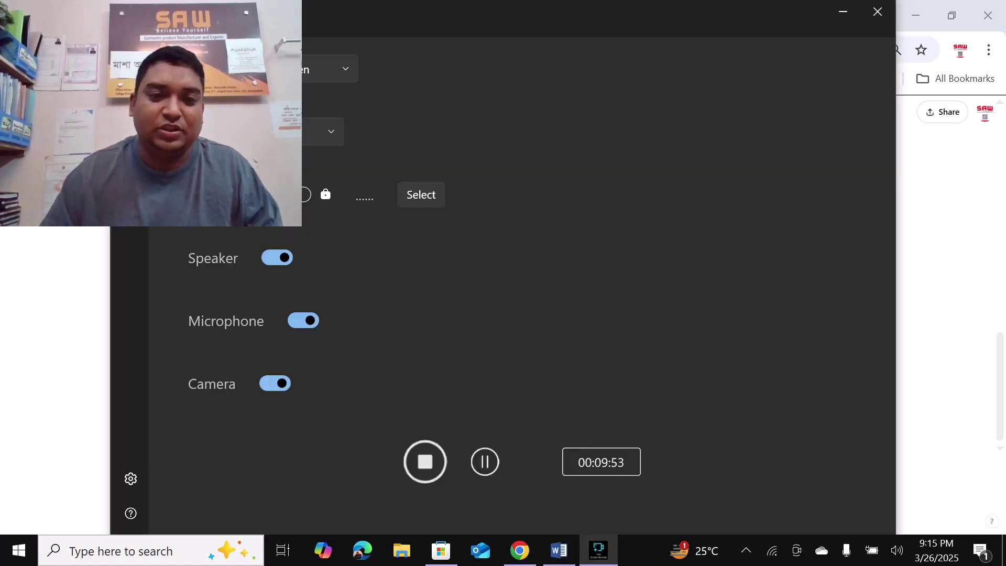
pyautogui.click(843, 12)
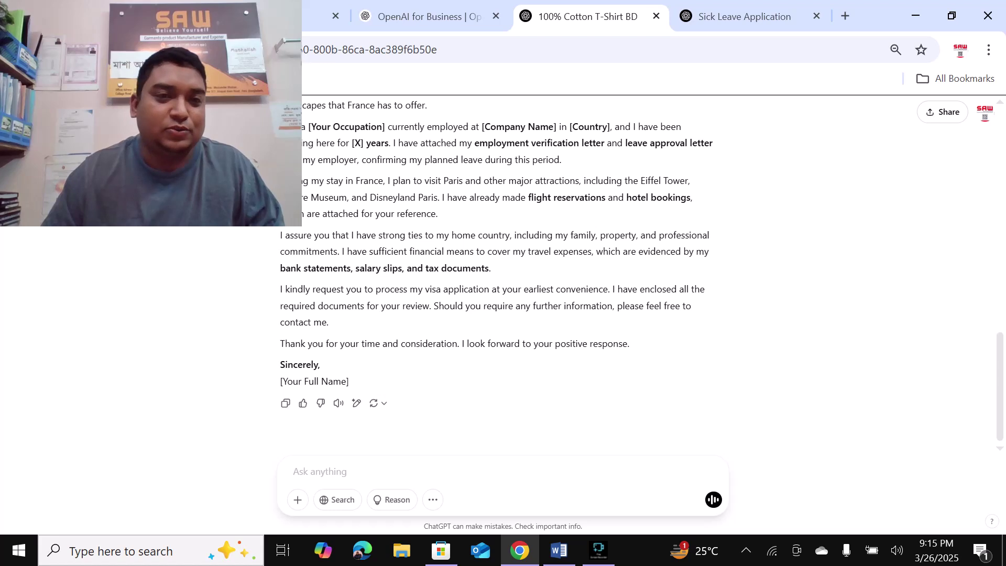
pyautogui.moveTo(599, 550)
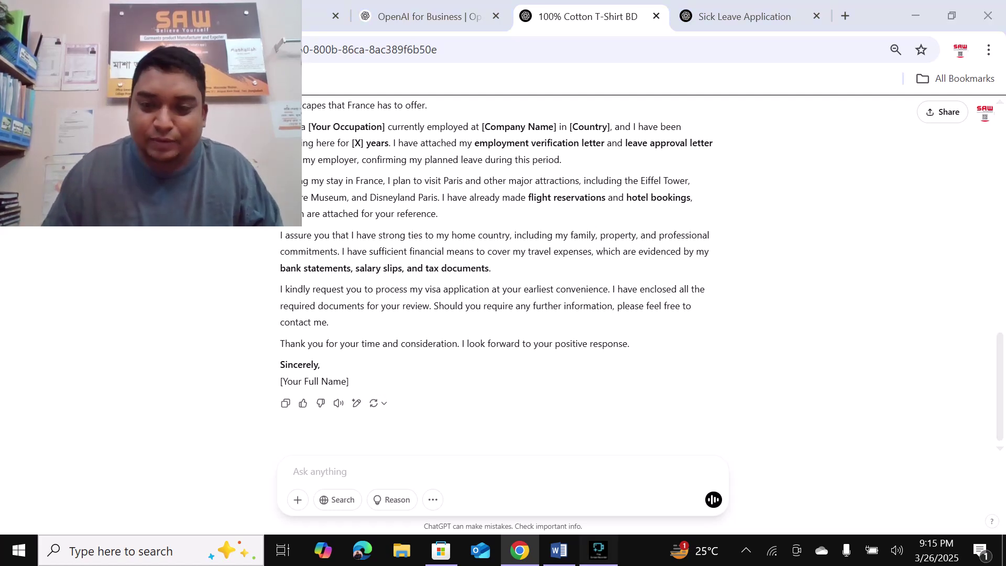
pyautogui.click(599, 550)
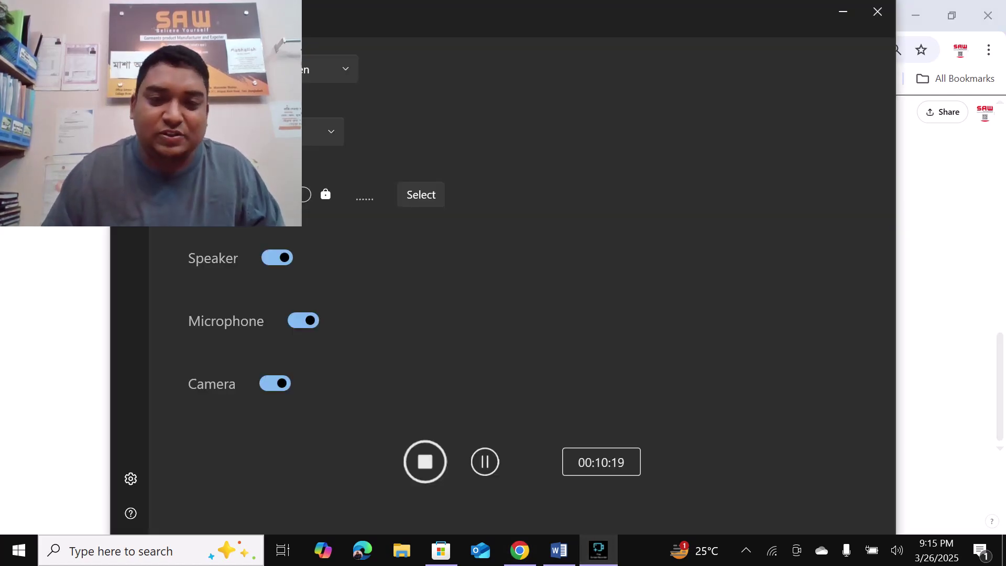